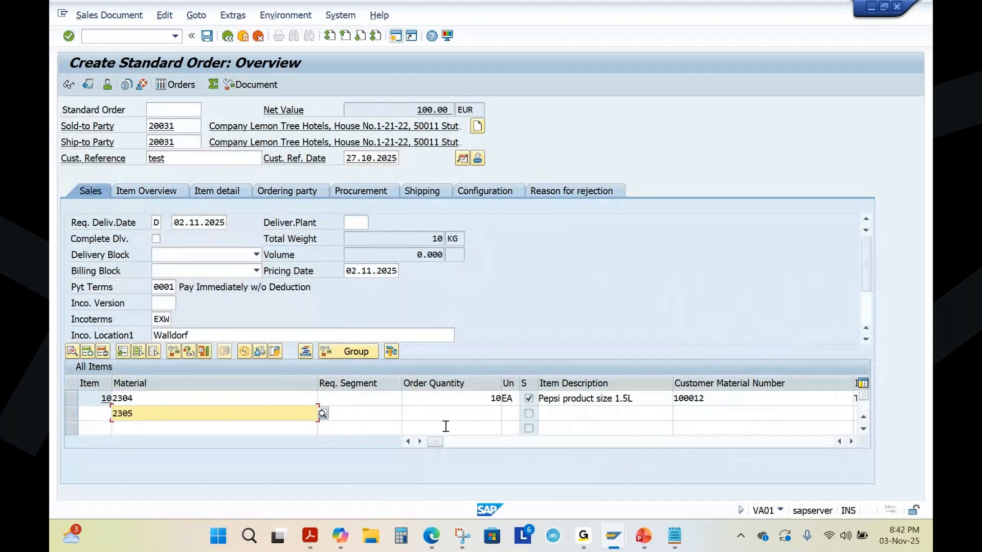
Step: Add material 2305 with an order quantity of 10 and continue past the open outline agreements/quotations dialog
click(463, 414)
text(10)
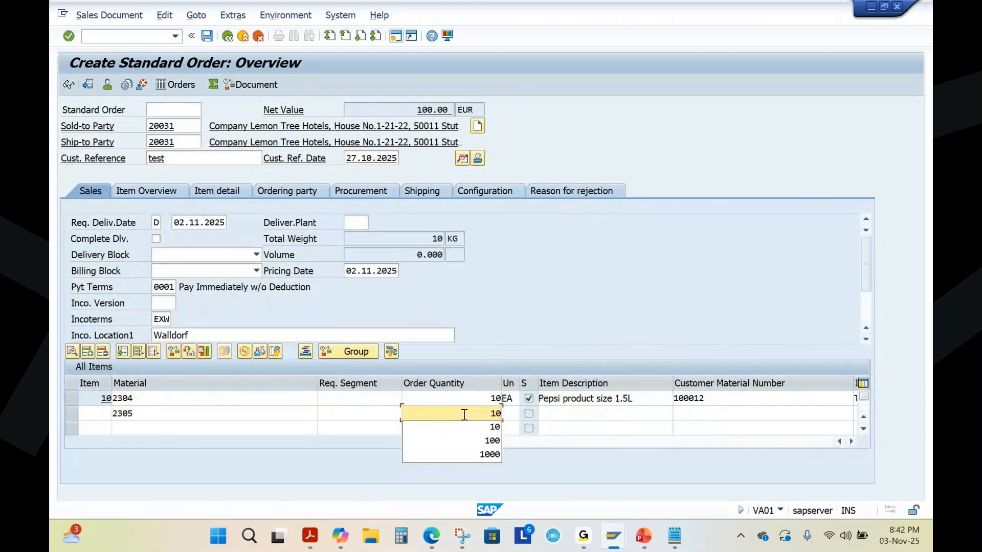
key(Return)
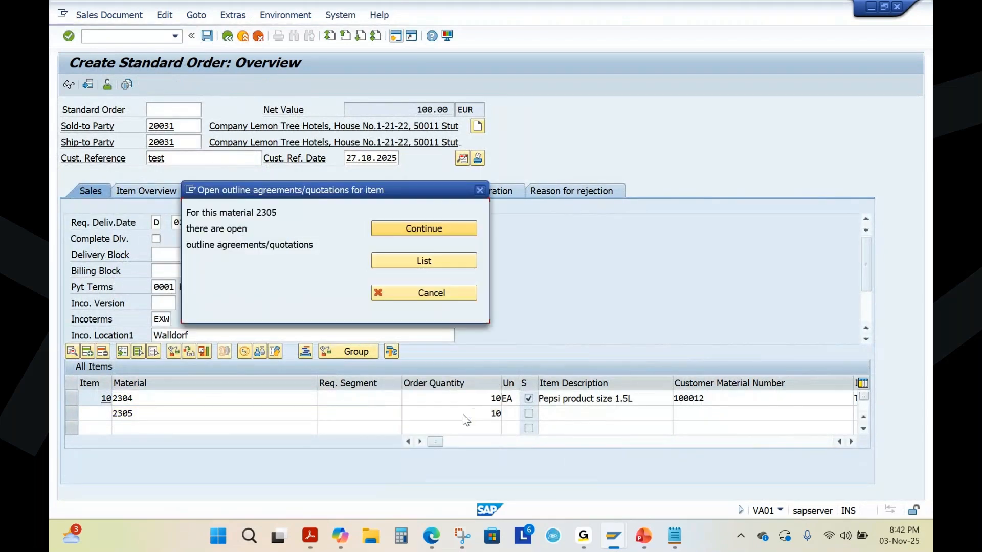
click(421, 232)
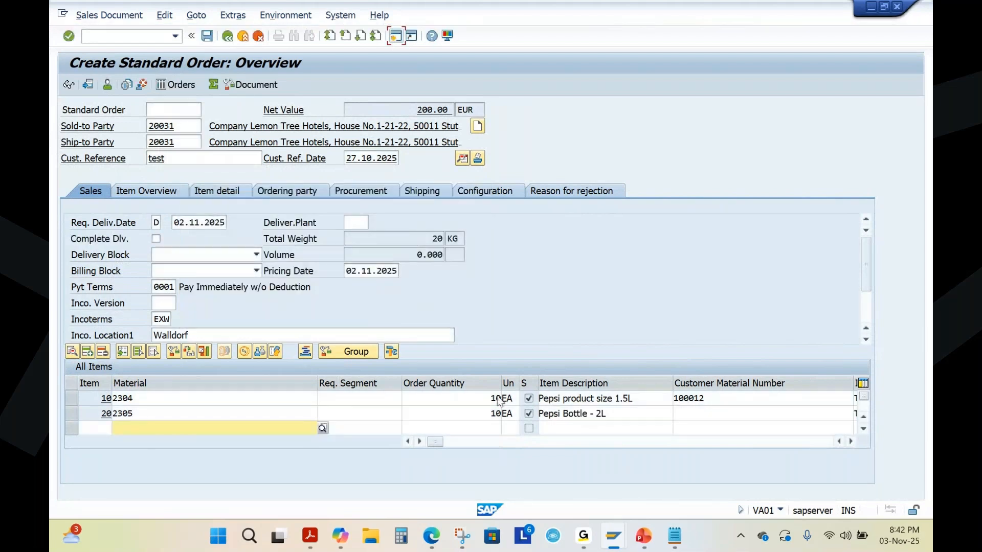
Step: Set the order quantity of material 2305 (Pepsi Bottle - 2L) to 20
drag(478, 416, 514, 413)
text(20)
key(Return)
Step: Save the order by creating its outbound delivery, with picked quantities of 10 for material 2304 and 20 for material 2305
click(109, 15)
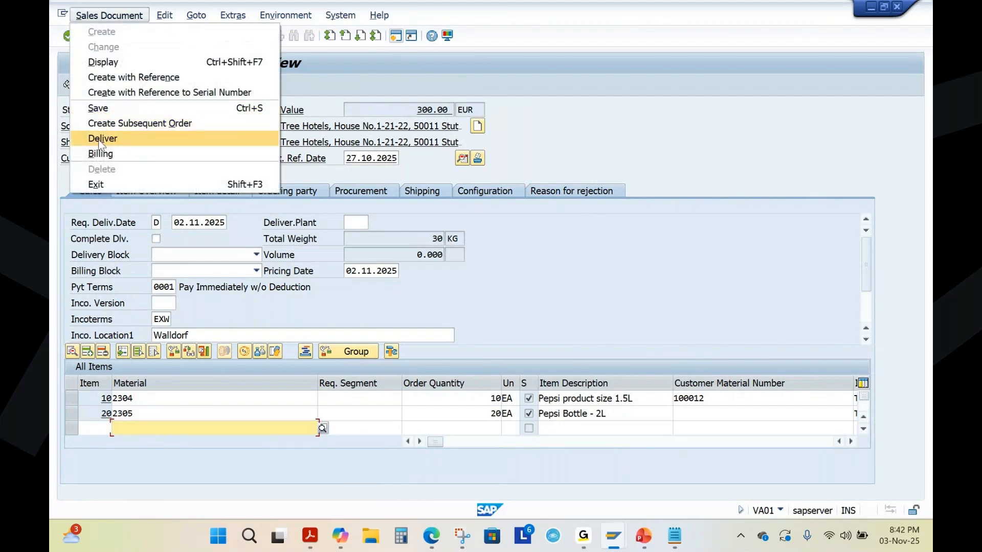
click(97, 134)
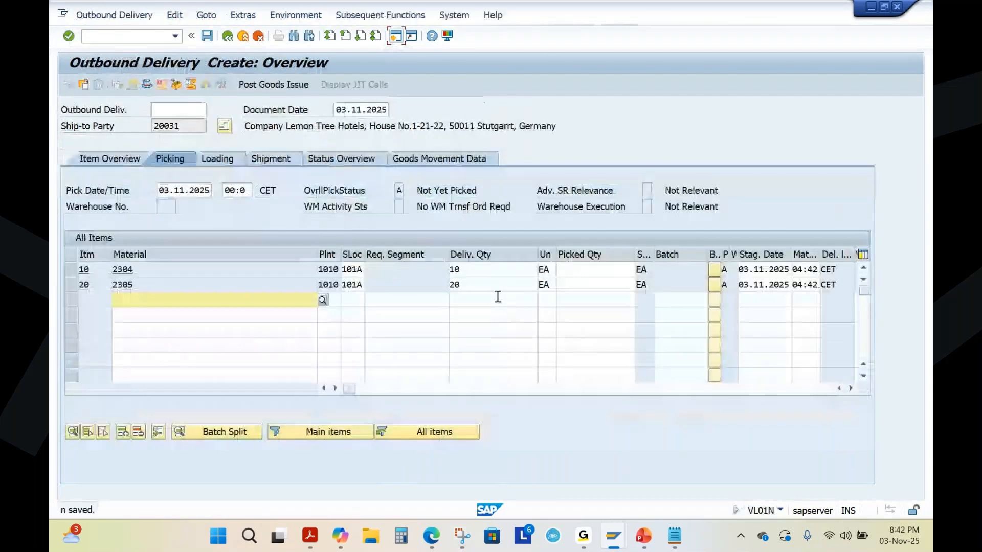
click(587, 270)
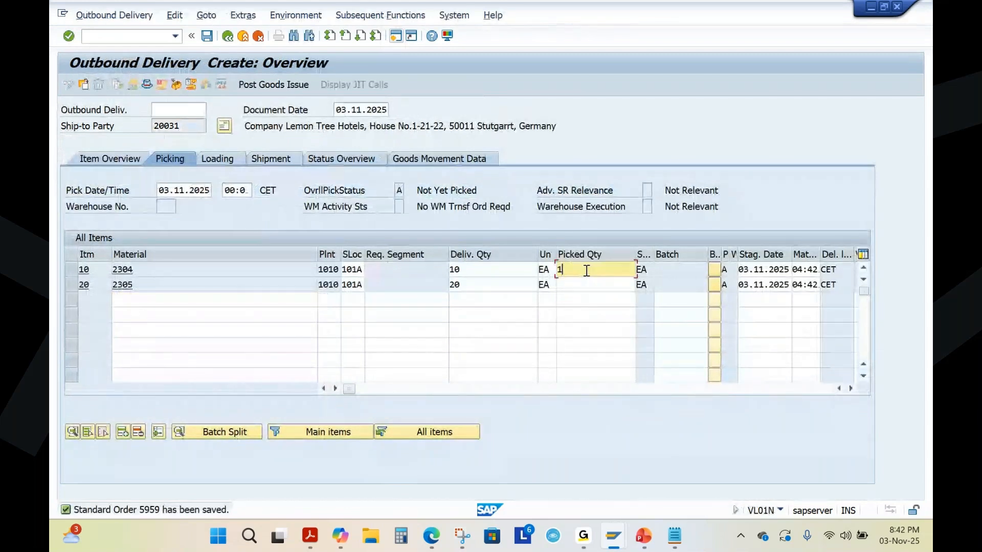
text(10)
click(572, 285)
text(20)
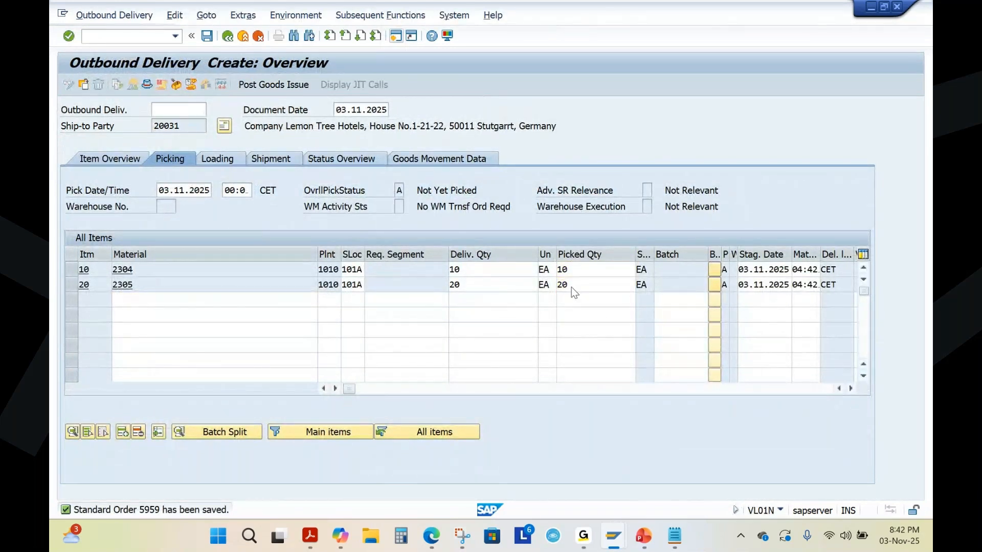
key(Return)
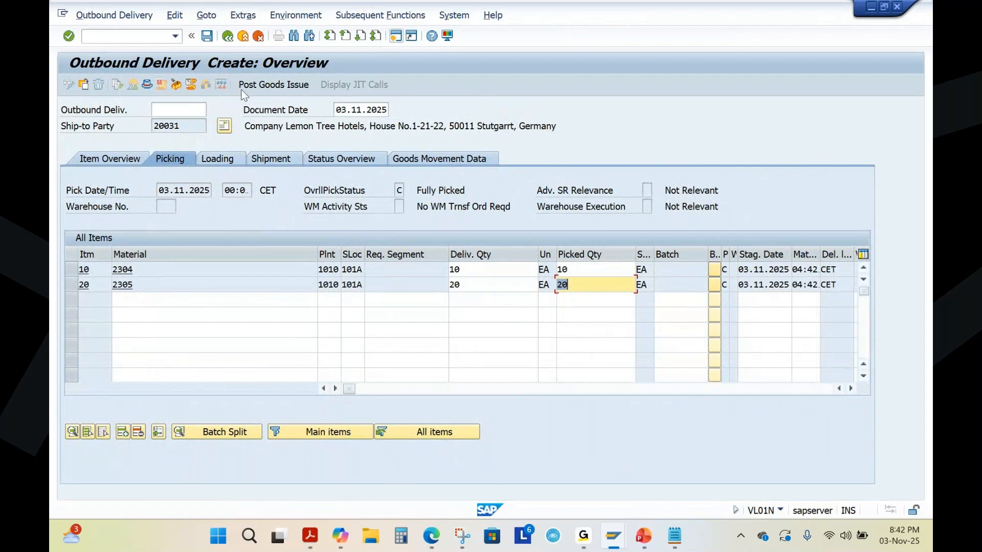
Step: Post the goods issue for the delivery and copy its number from the Display Outbound Delivery screen
click(302, 85)
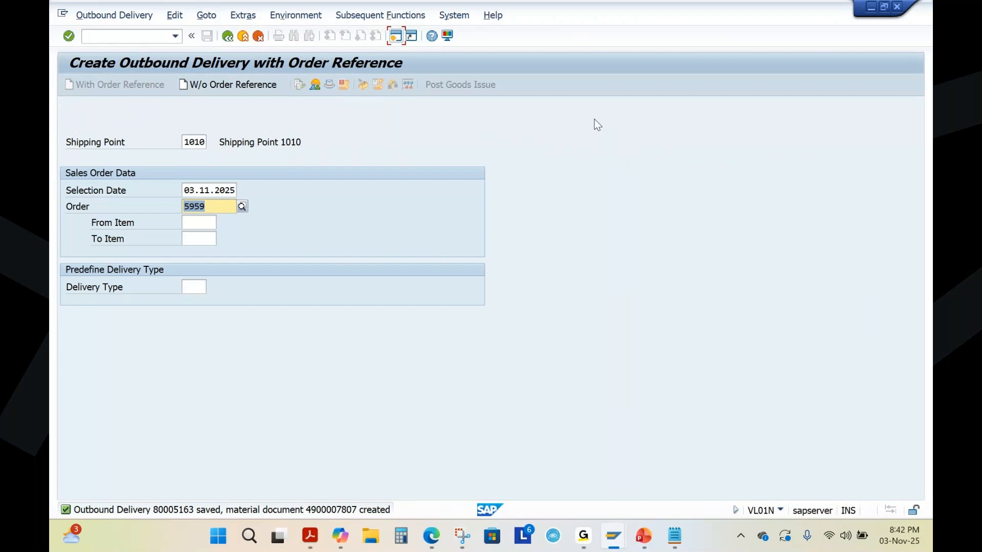
click(114, 15)
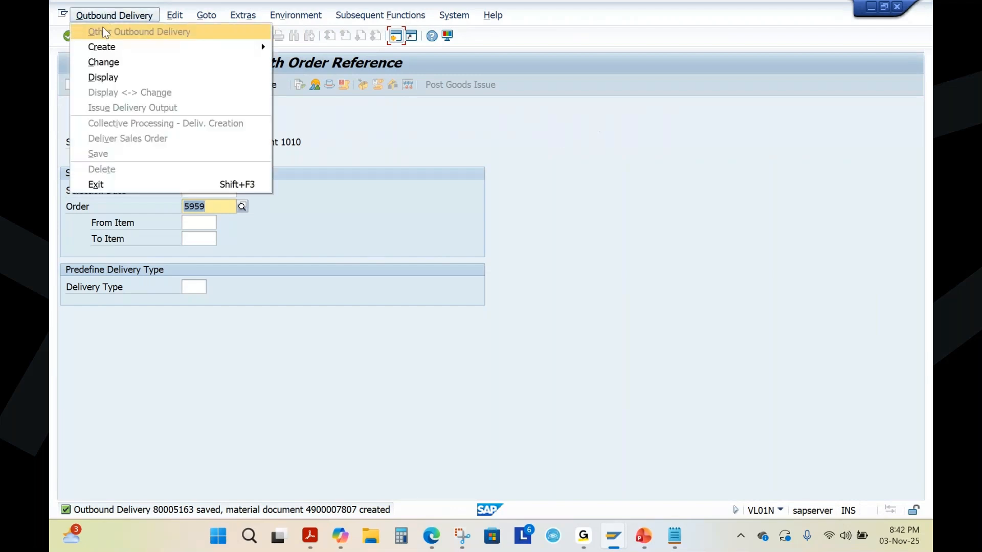
click(105, 78)
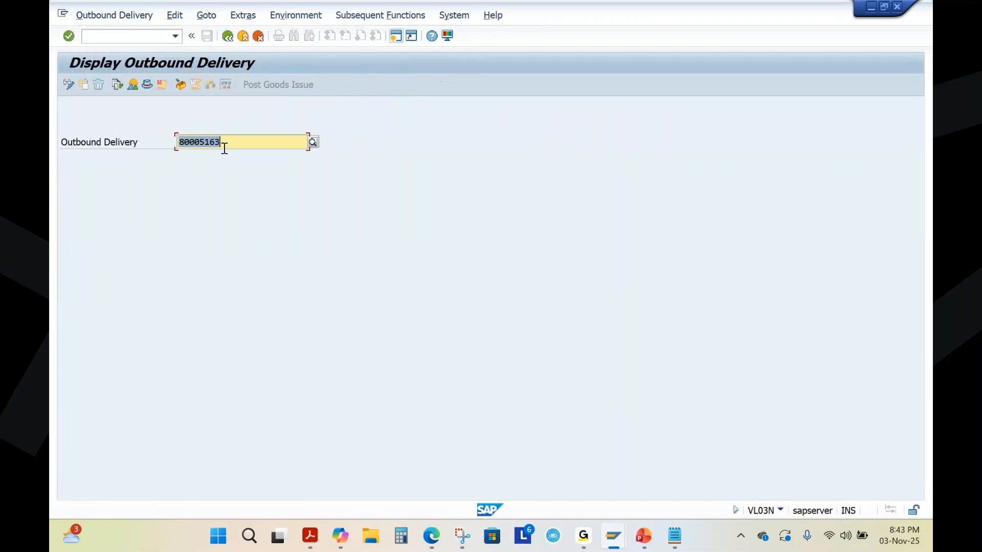
drag(224, 149, 170, 148)
Step: Restart VF01 in the Create Billing Document session and process the new delivery's number into an F2 invoice
mouse_move(614, 536)
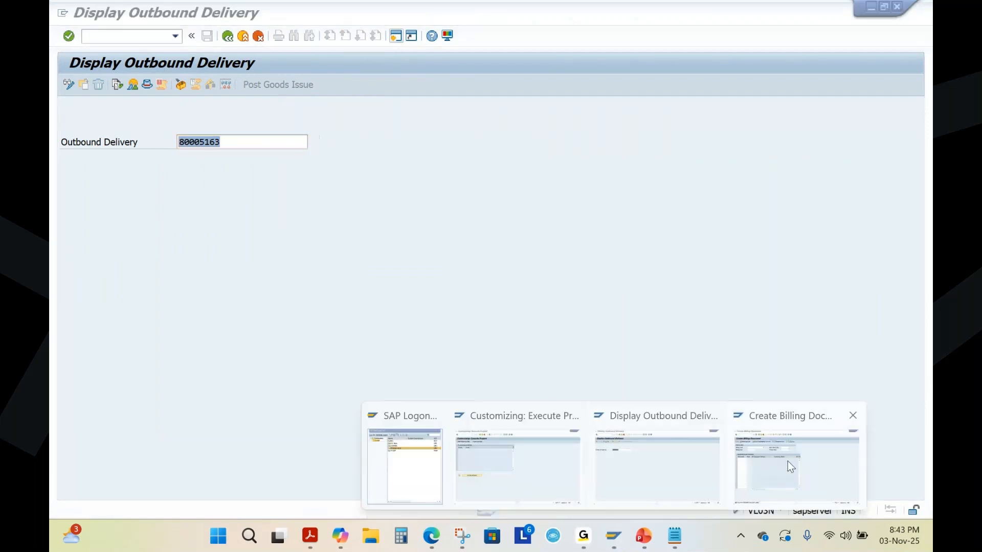
click(787, 462)
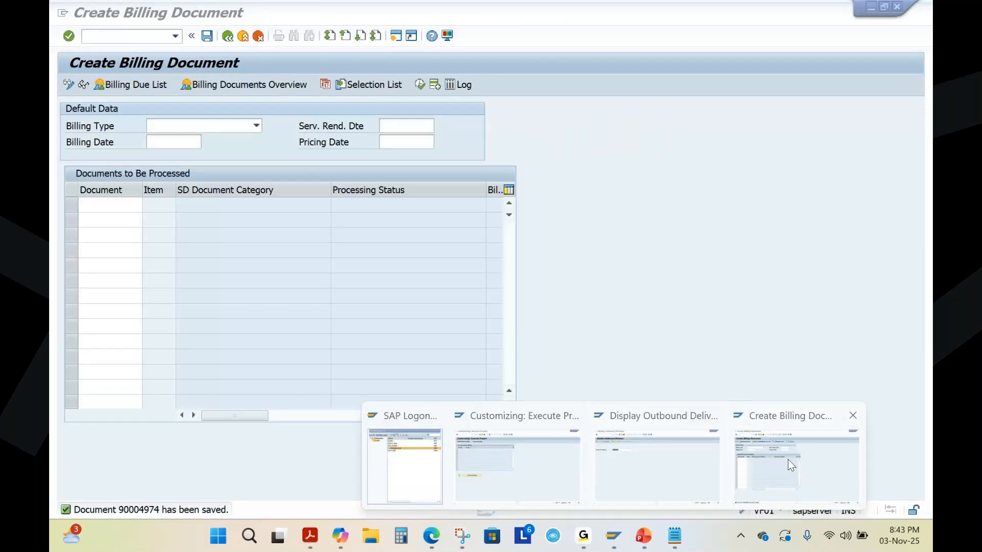
click(135, 40)
text(/nvf03)
key(Return)
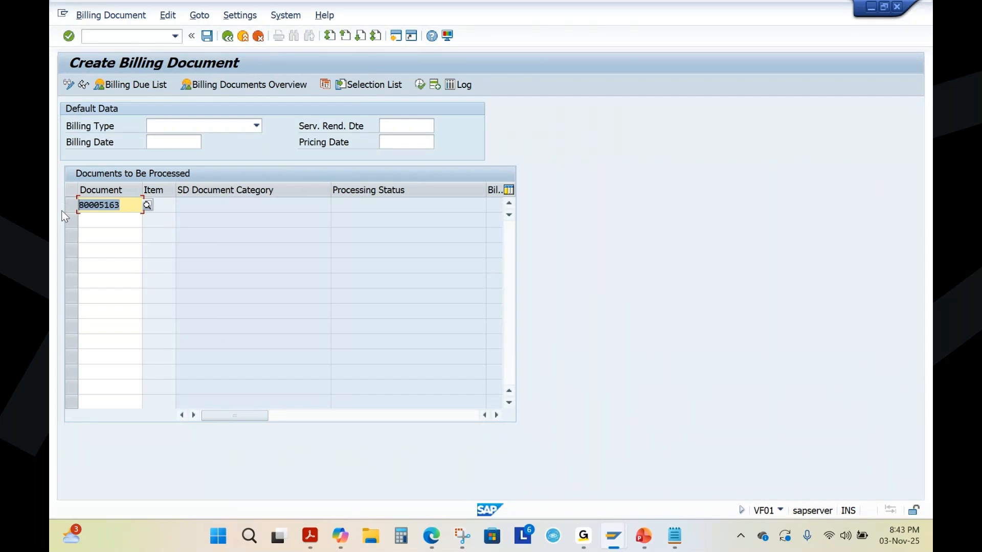
key(Return)
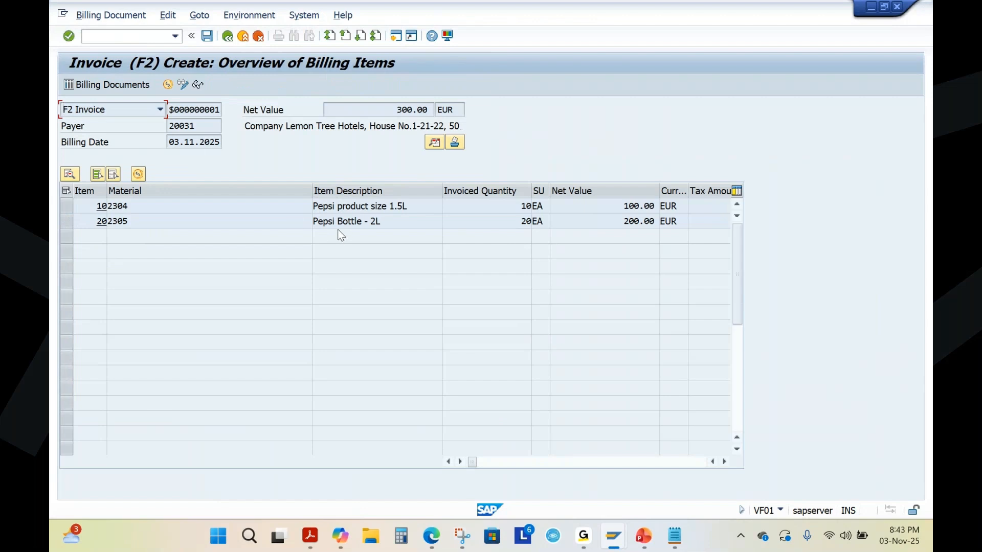
click(68, 224)
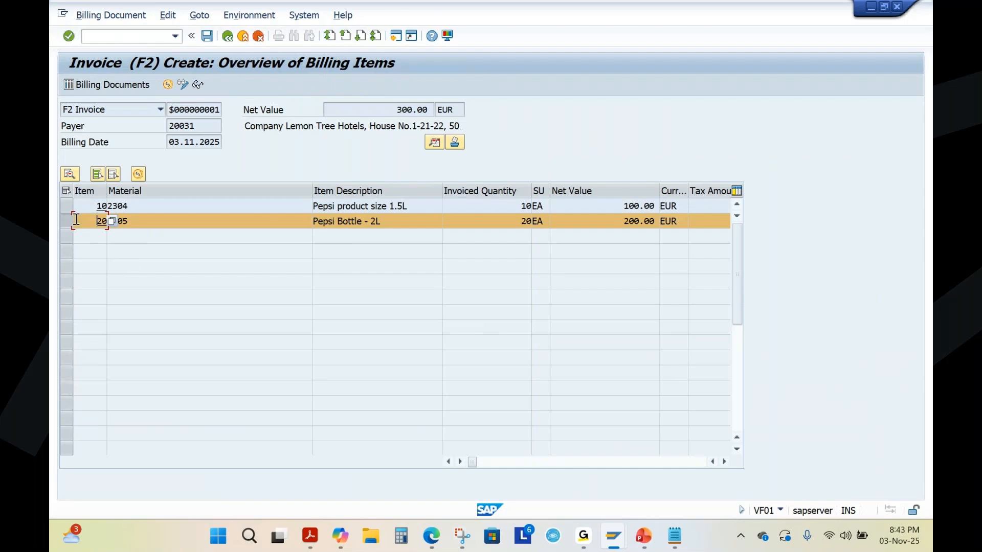
click(244, 236)
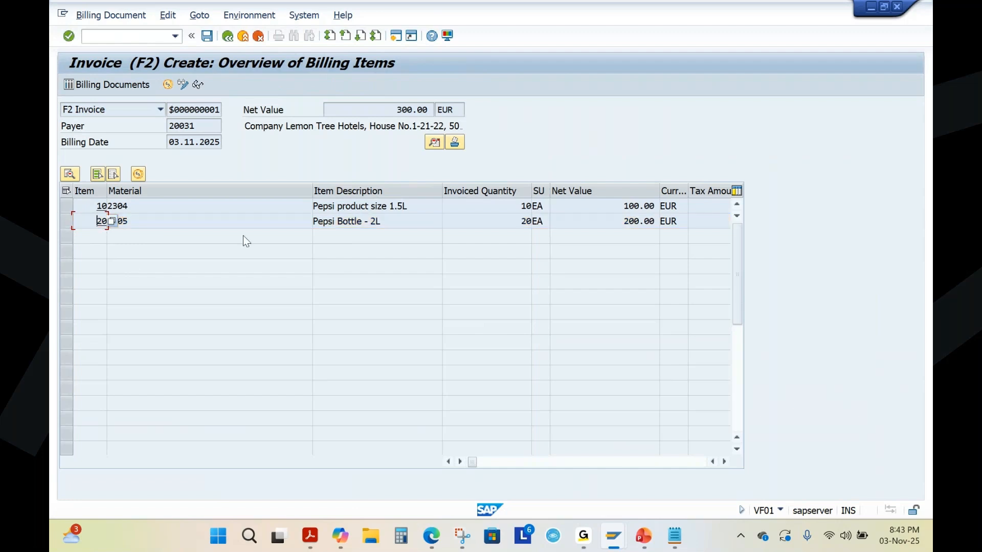
click(229, 35)
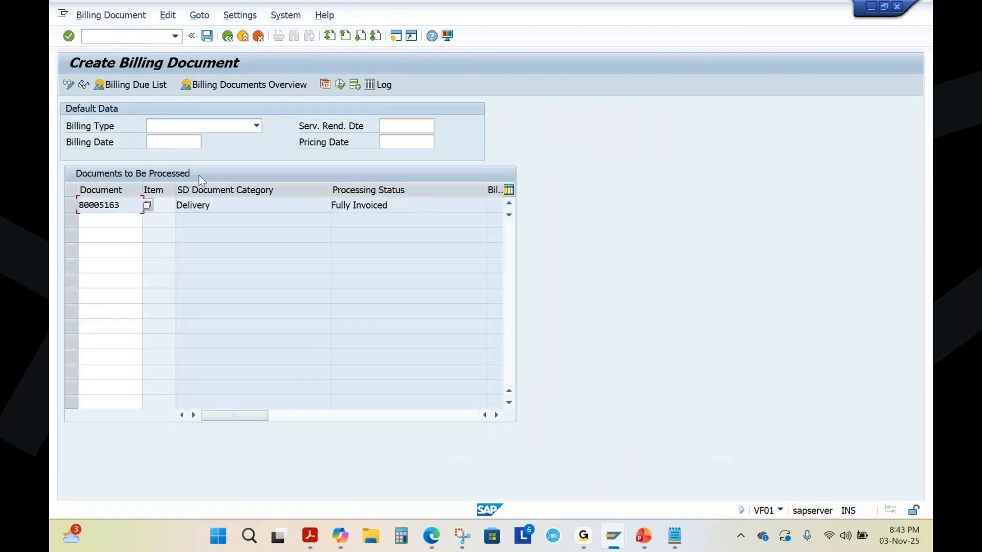
double_click(110, 206)
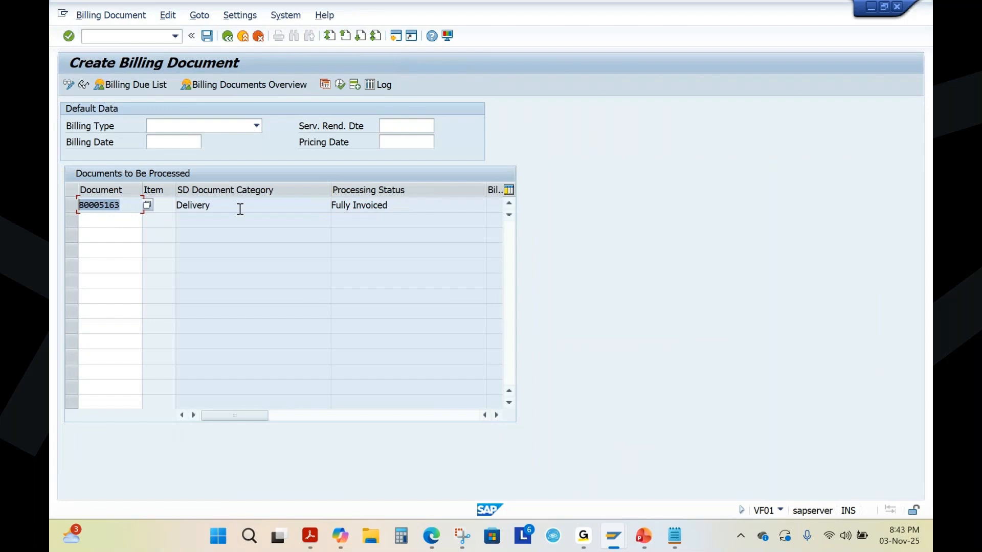
click(341, 85)
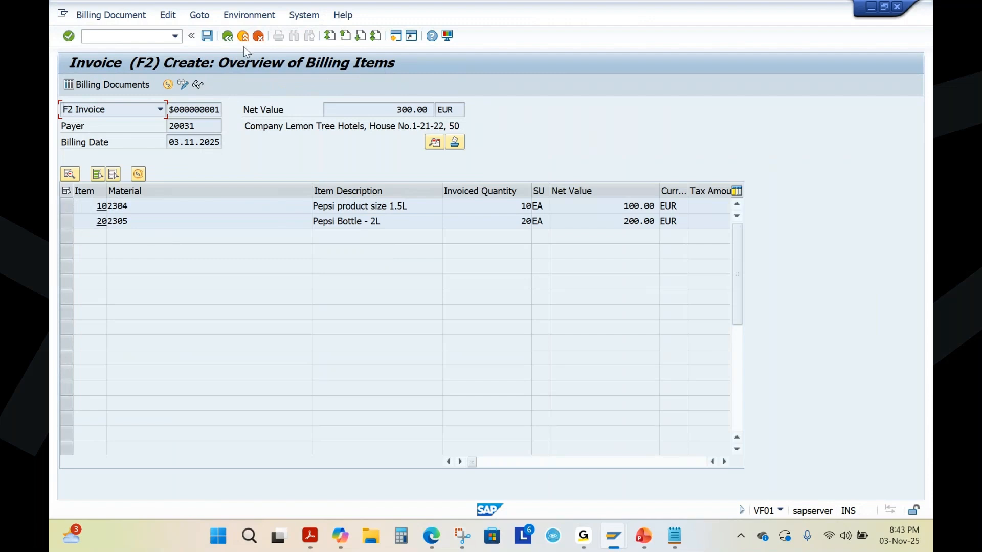
click(228, 36)
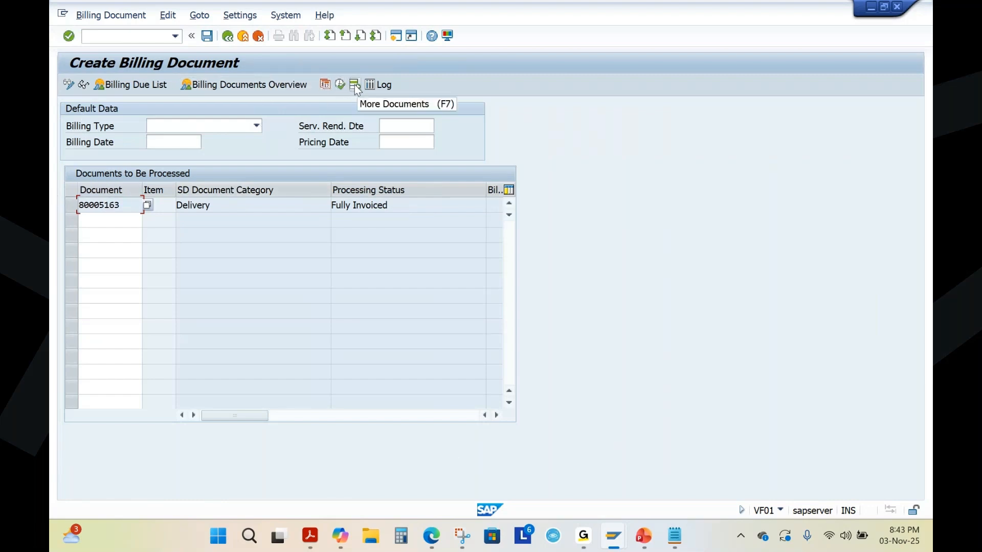
Step: Leave billing creation, restart transaction VF01 and display the selection list of the new delivery's items
click(242, 35)
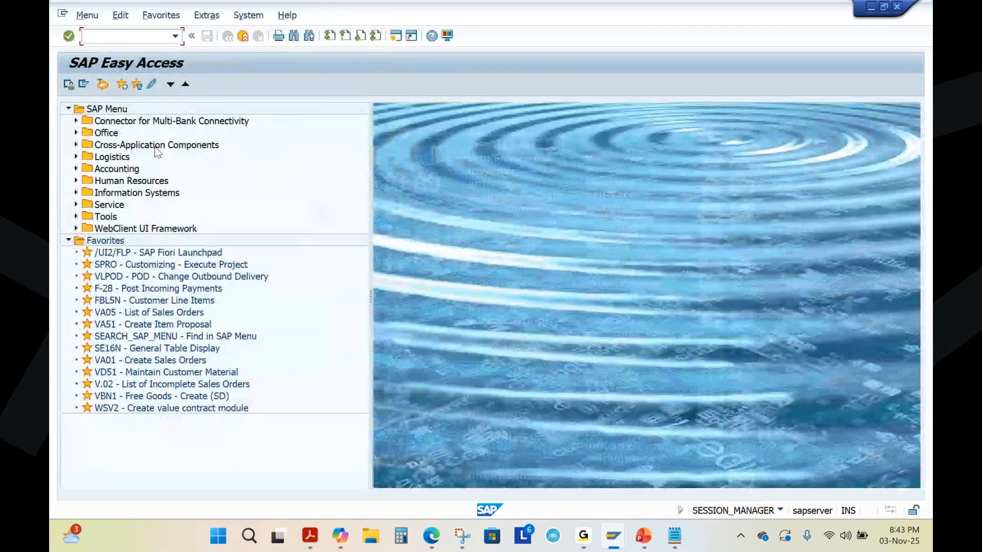
text(vf01)
key(Return)
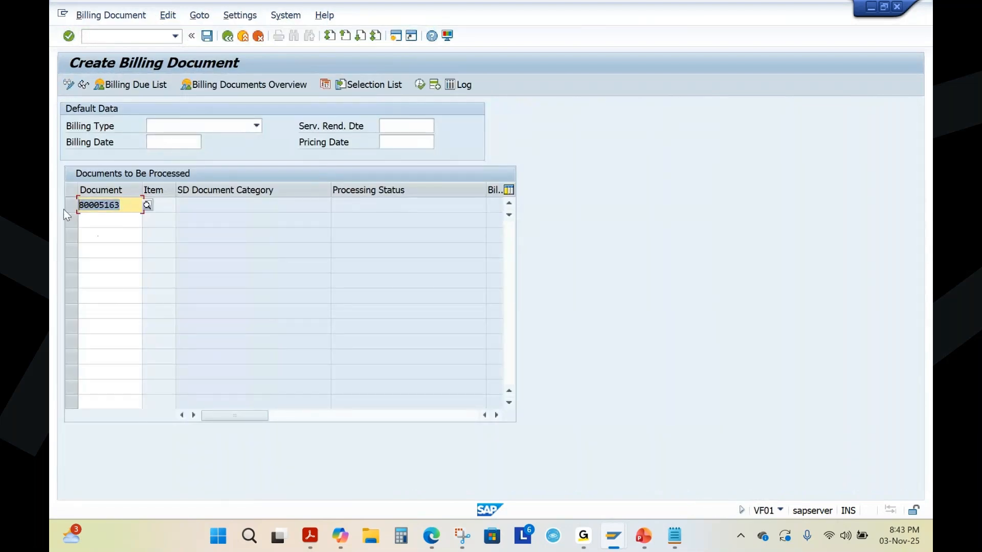
click(68, 204)
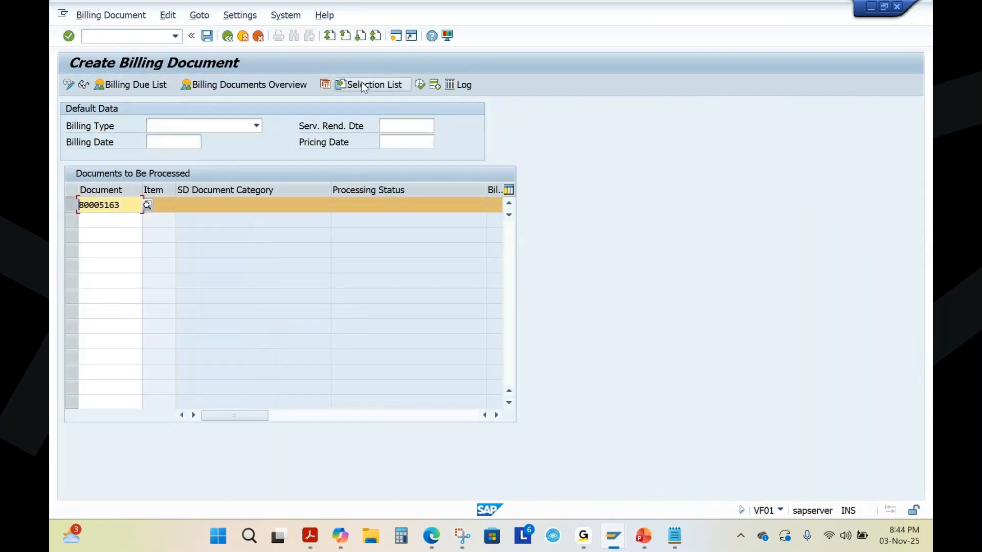
click(377, 87)
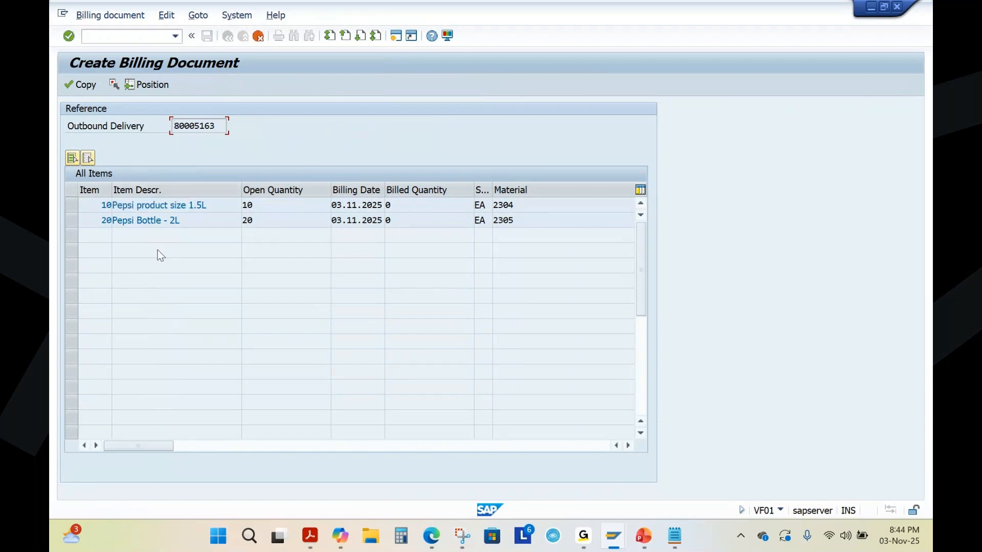
Step: Select only item 20 (Pepsi Bottle - 2L) of the delivery and copy it for billing
click(72, 220)
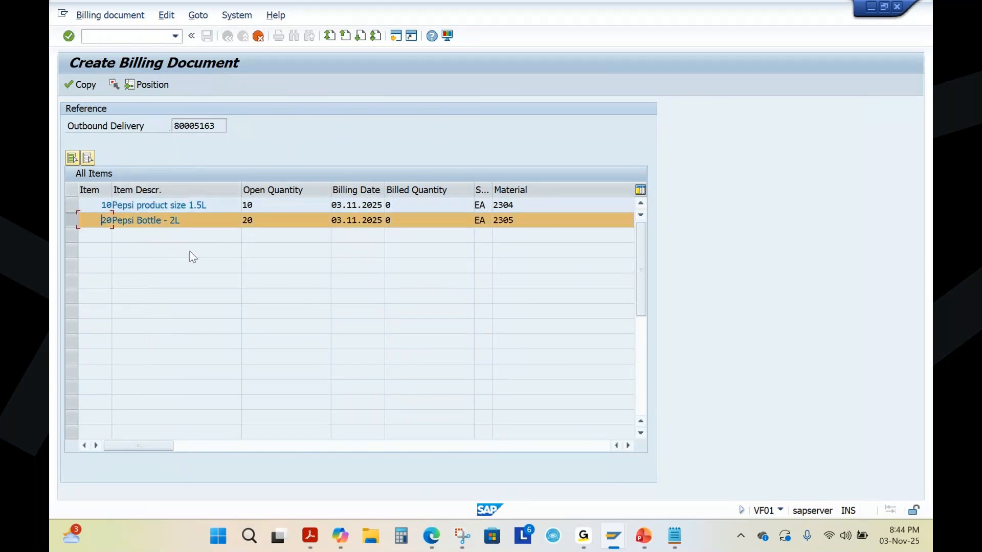
click(71, 224)
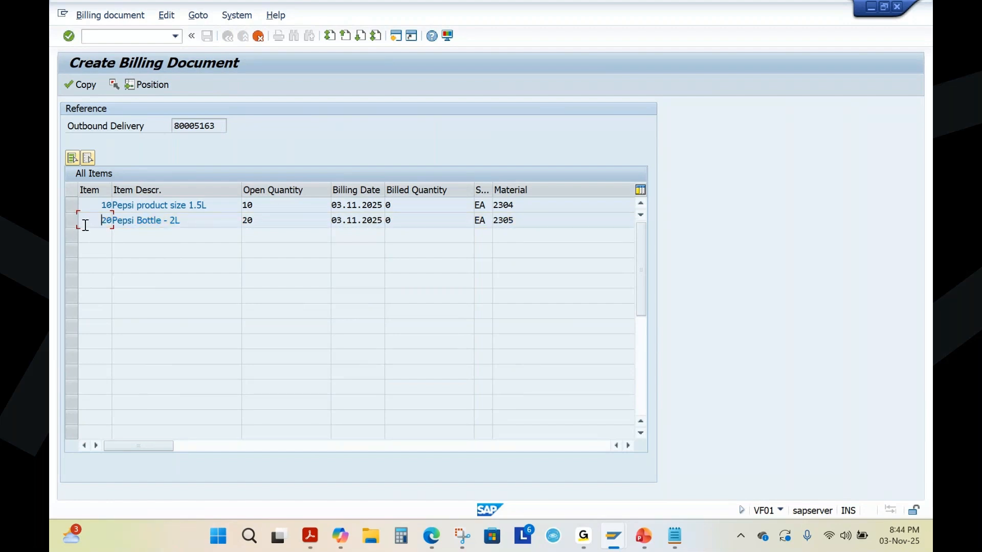
click(74, 224)
click(86, 85)
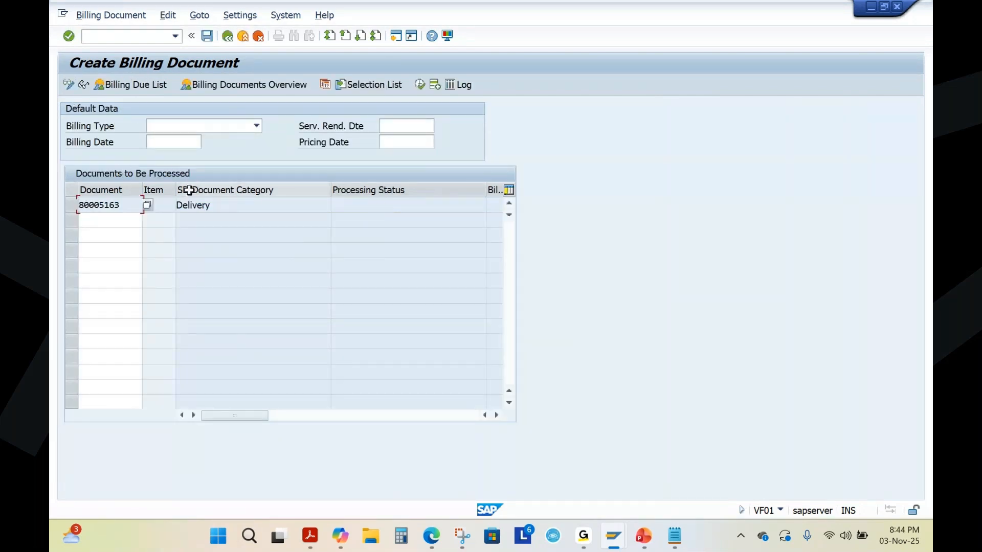
Step: Generate the F2 invoice for the selected Pepsi Bottle - 2L item and save the billing document
key(Return)
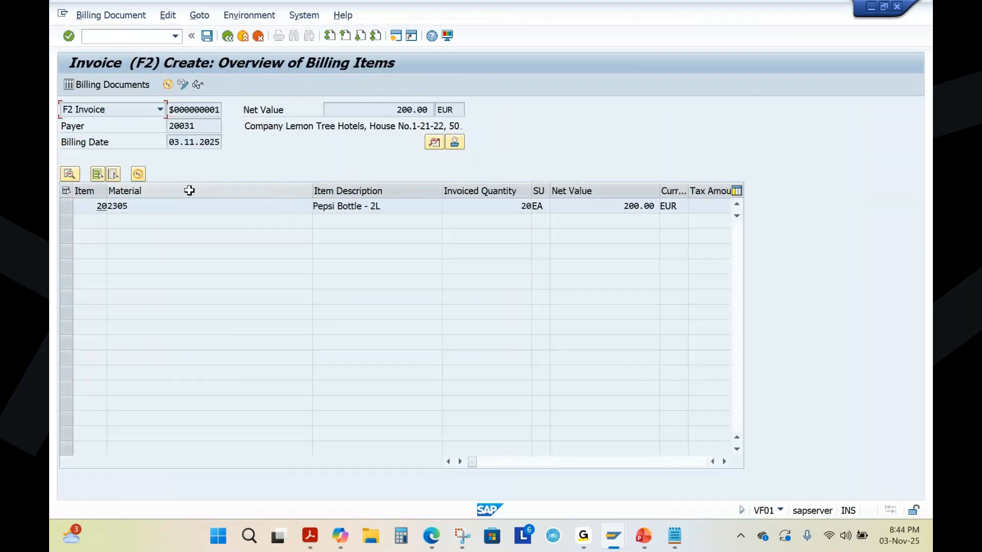
click(96, 208)
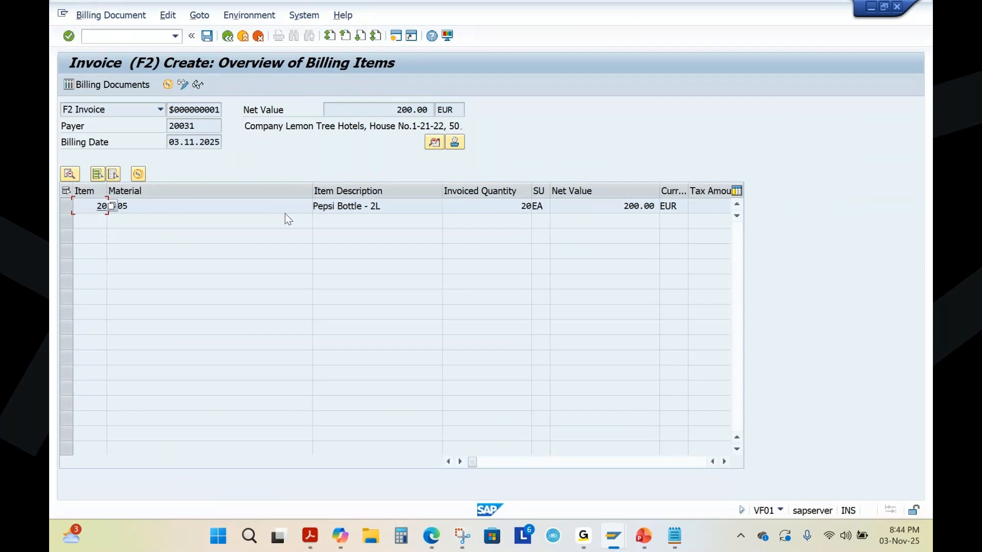
click(207, 36)
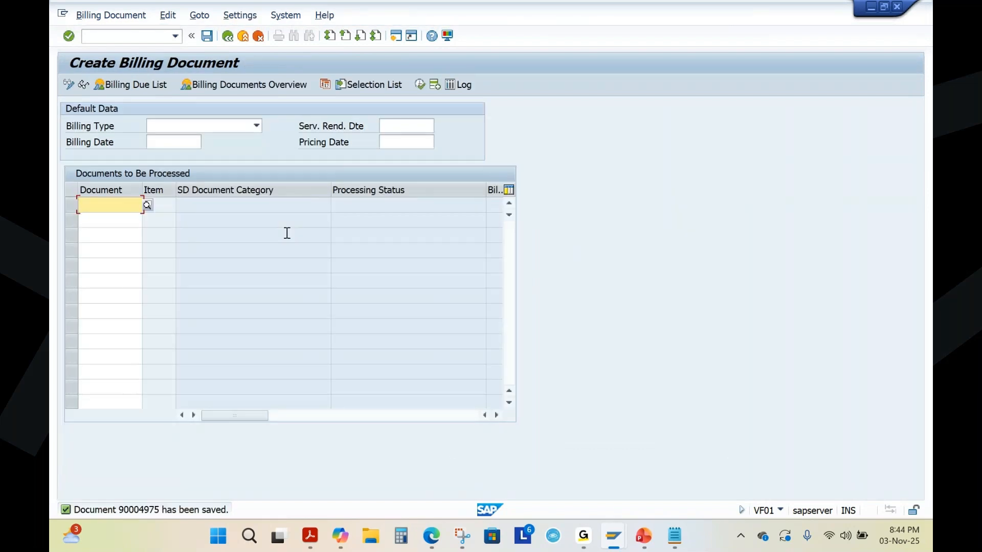
Step: Switch to PowerPoint, read the Item Selection point on the Overview of Billing on Request slide and return to SAP
click(644, 537)
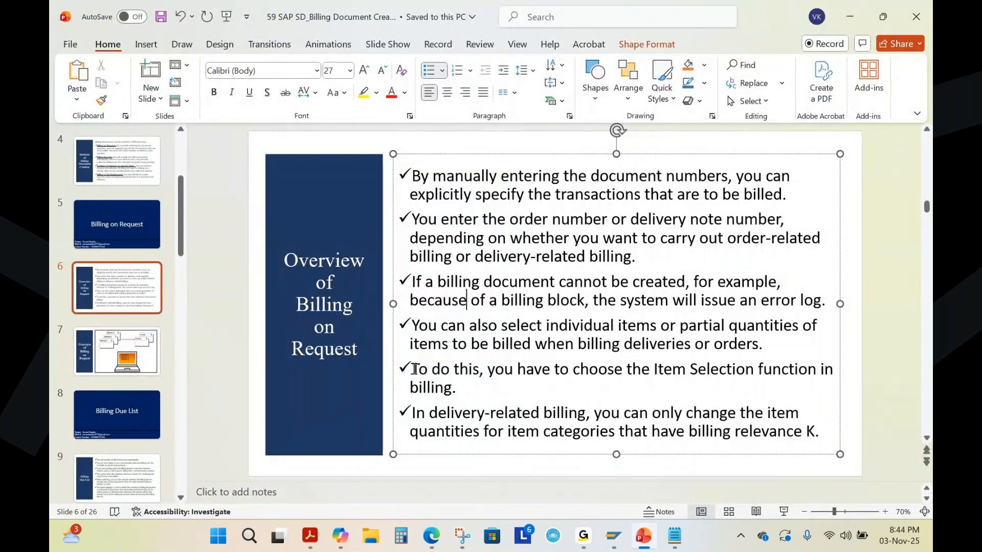
drag(413, 370, 835, 370)
click(471, 396)
key(alt+Tab)
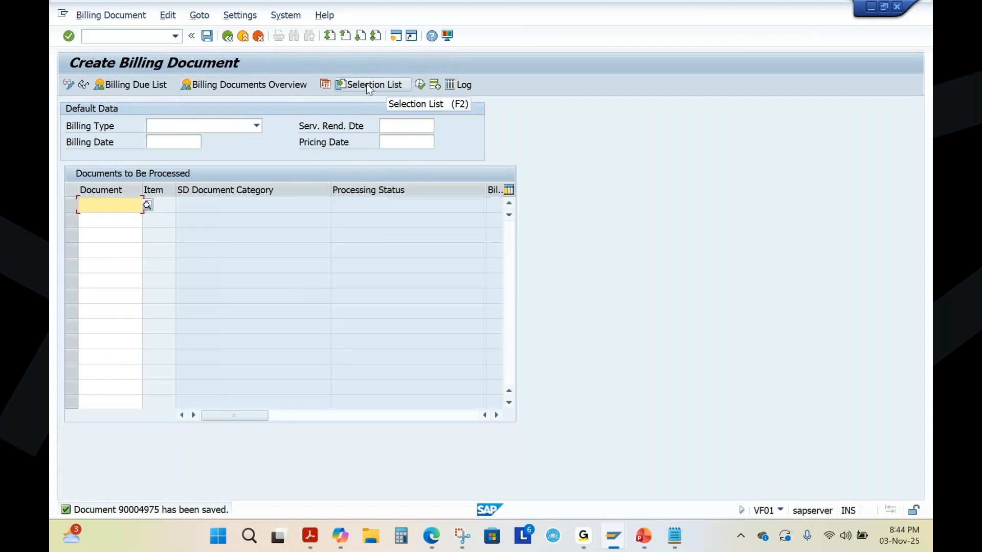
Step: Fill the first document to be processed with the first delivery number suggested from the entry history
click(105, 205)
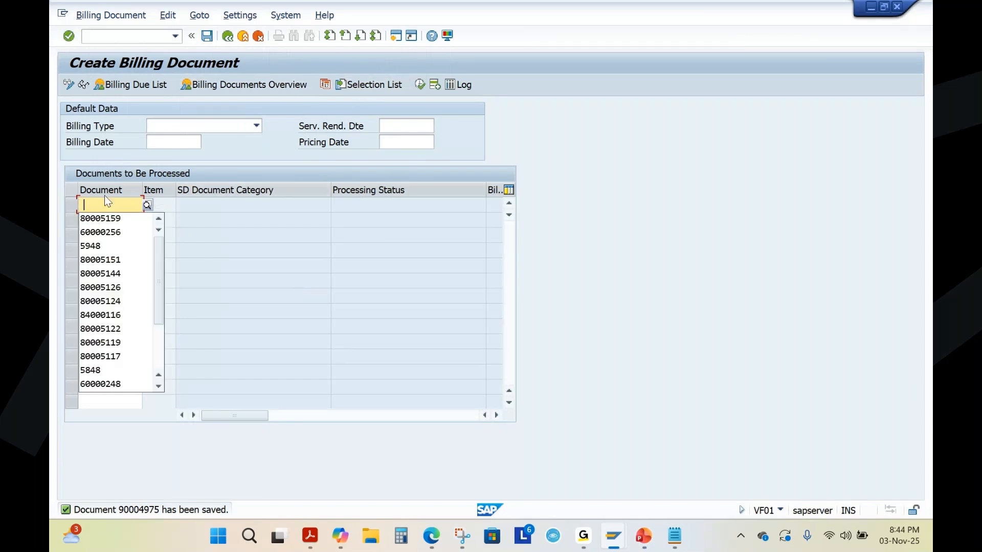
click(110, 215)
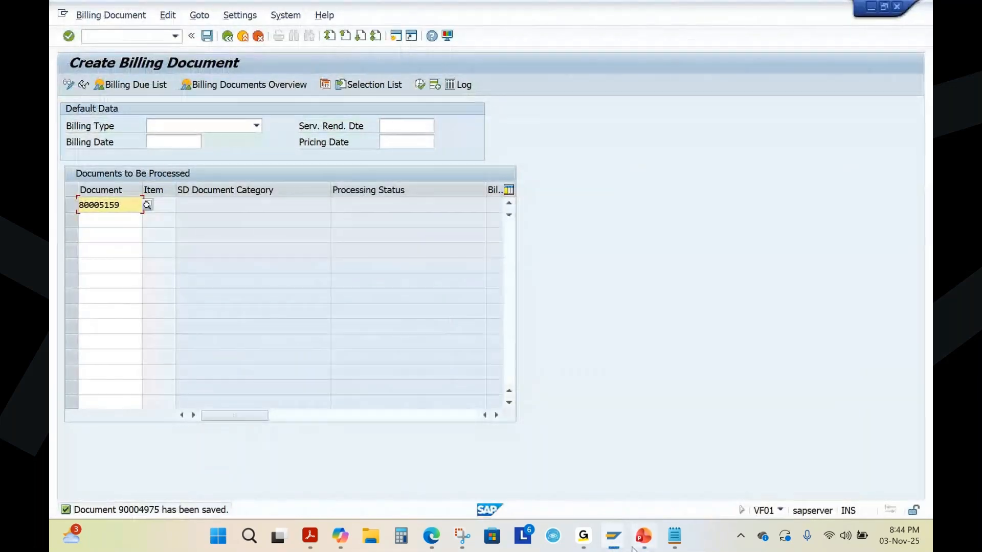
Step: Switch to the Display Outbound Delivery session and copy the outbound delivery number
click(651, 464)
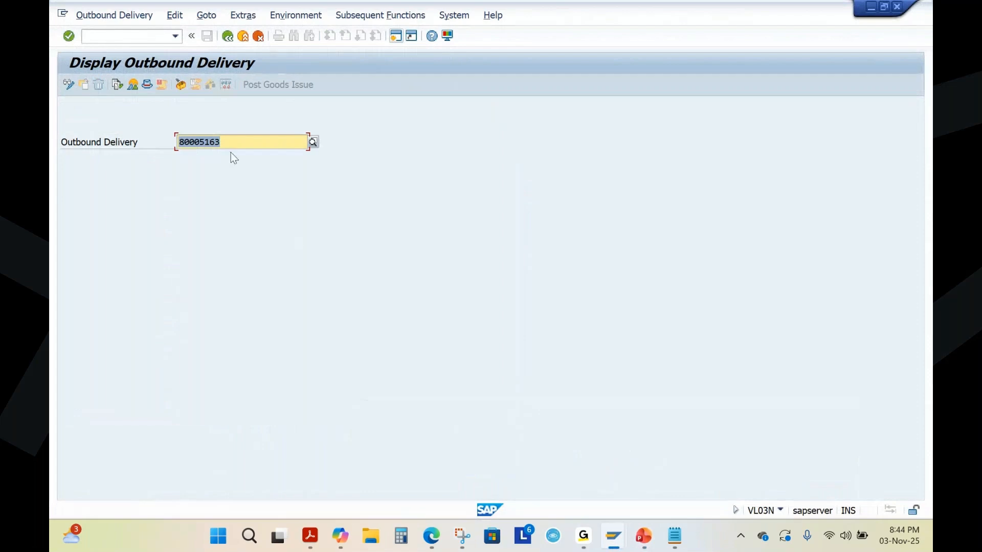
drag(191, 145, 137, 148)
key(ctrl+c)
click(255, 174)
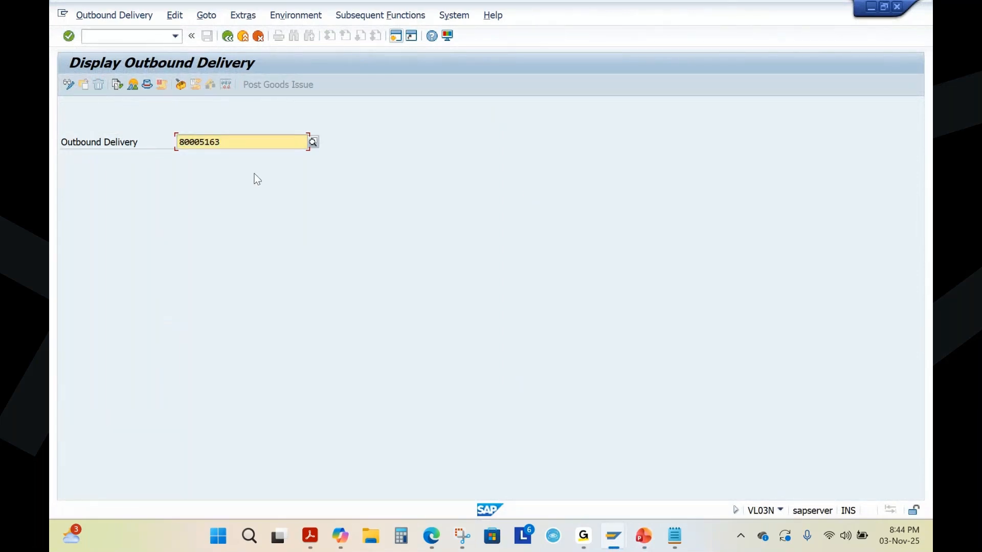
Step: Replace the first document to be processed in VF01 with the copied delivery number, and create and save its F2 invoice
key(alt+Tab)
drag(125, 206, 51, 214)
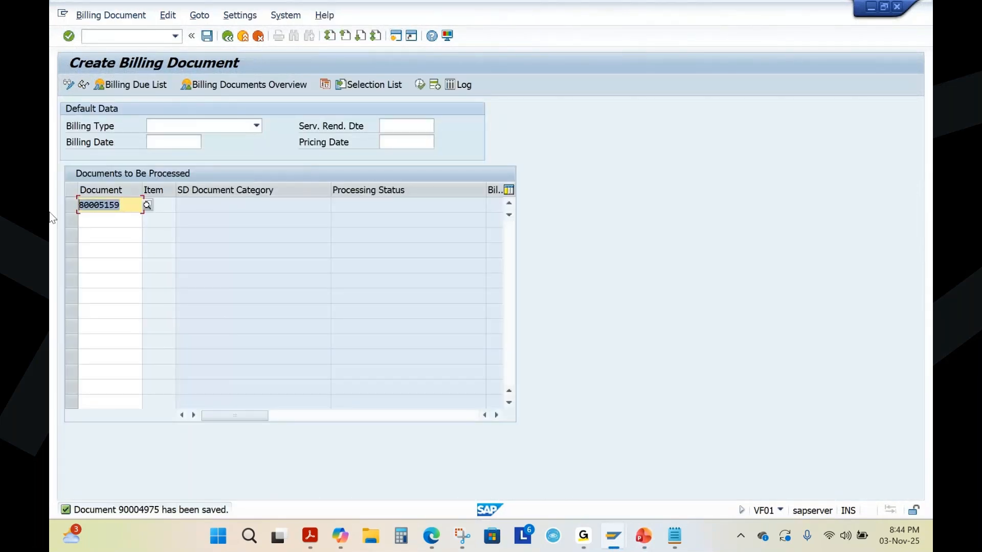
key(ctrl+v)
key(Return)
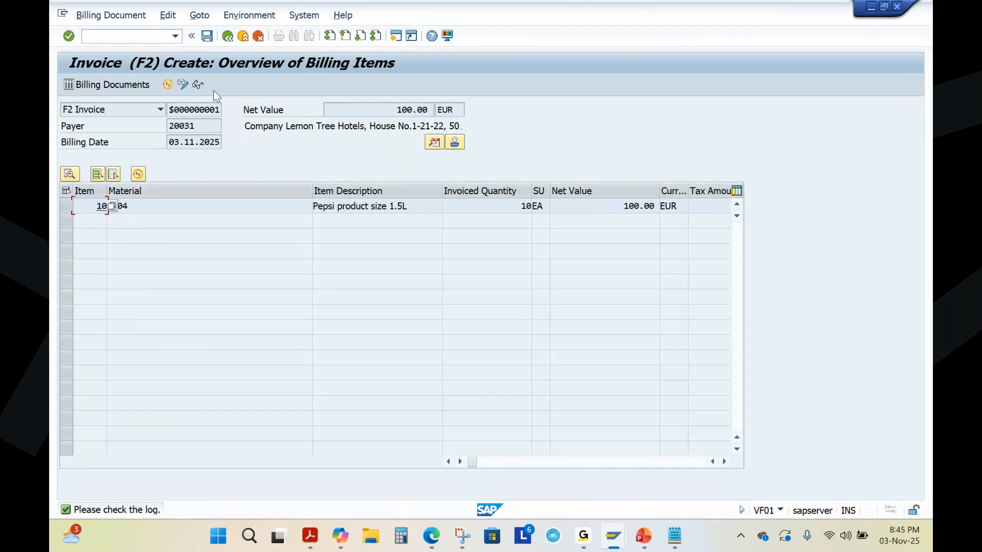
click(207, 36)
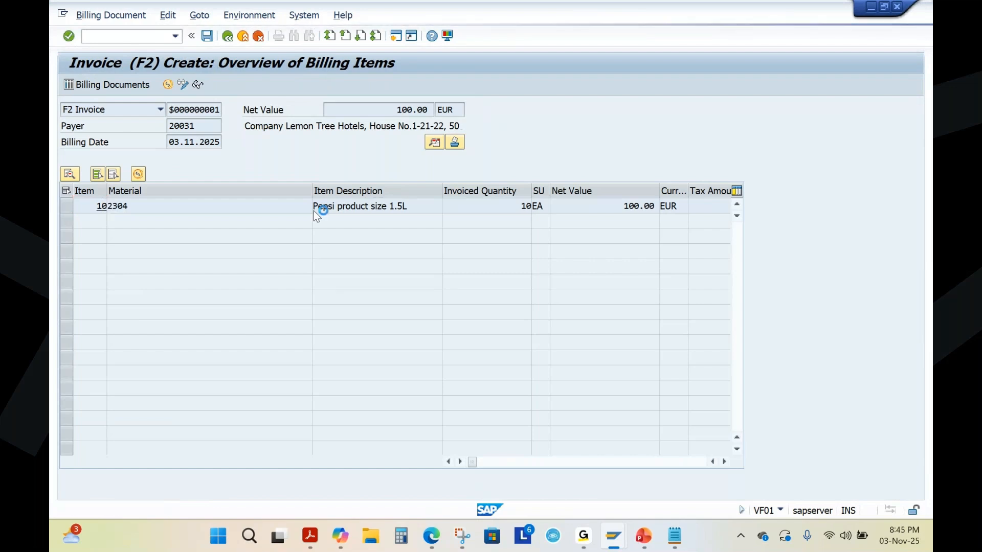
Step: Switch to PowerPoint and read the point about billing individual items or partial quantities on the Overview of Billing on Request slide
click(642, 538)
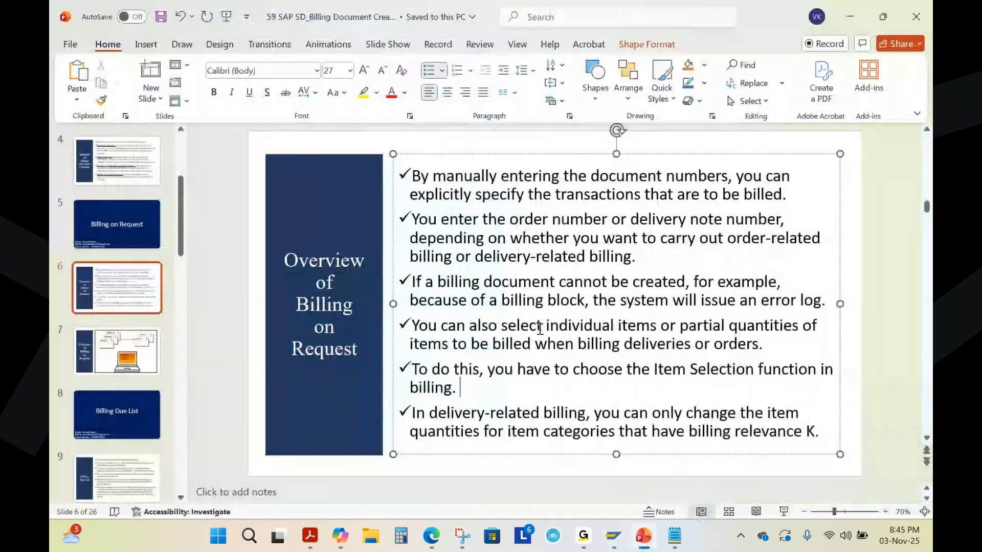
drag(544, 327, 738, 333)
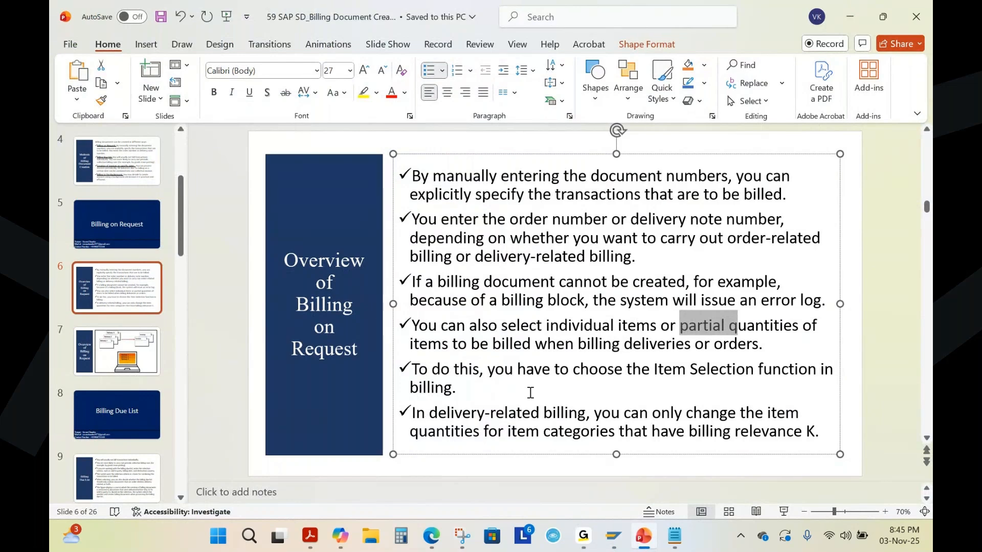
Step: Return to SAP's Display Outbound Delivery session and start transaction VA01 in it
mouse_move(614, 536)
mouse_move(660, 465)
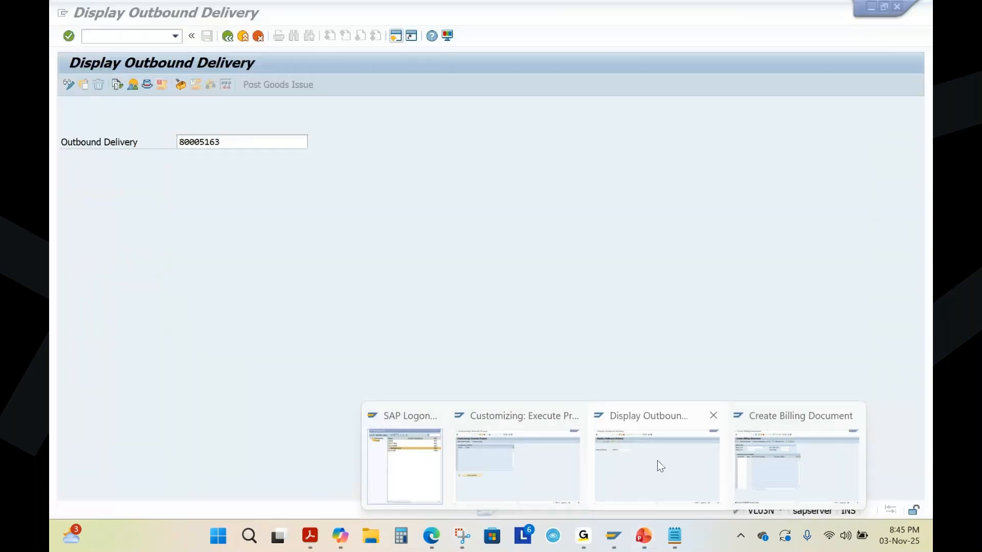
click(719, 455)
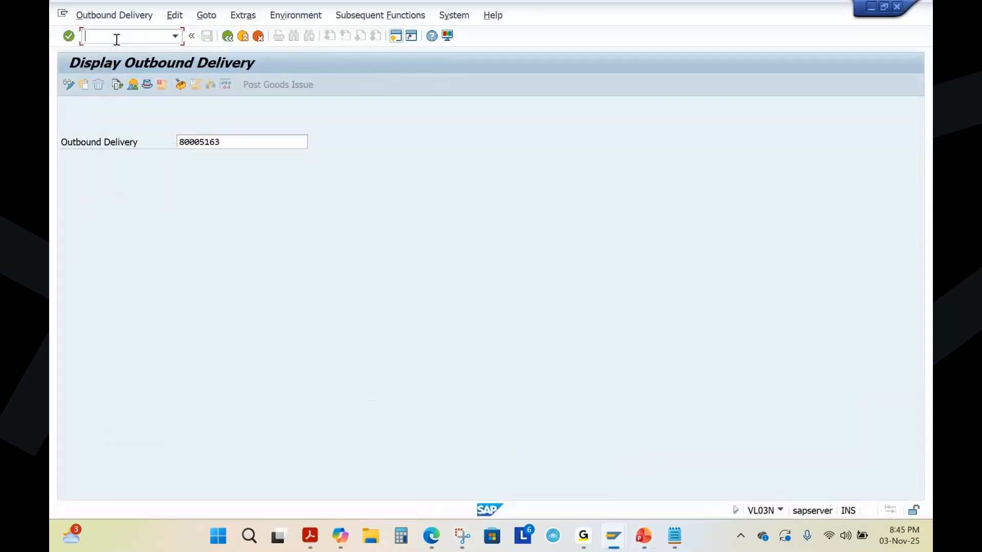
click(117, 37)
text(/nva01)
key(Return)
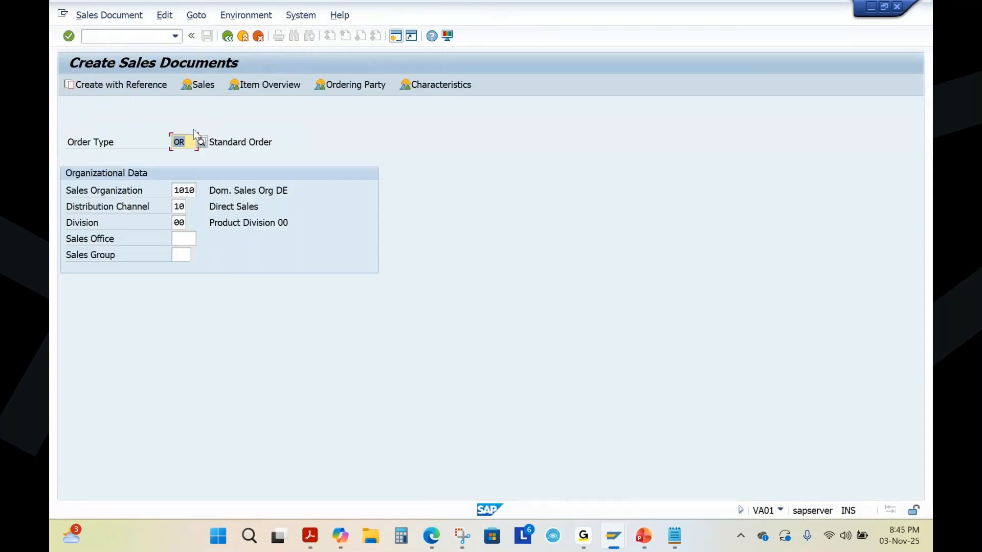
Step: Create the standard order with reference to the earlier sales order by entering that order's number and copying it
click(116, 84)
click(210, 255)
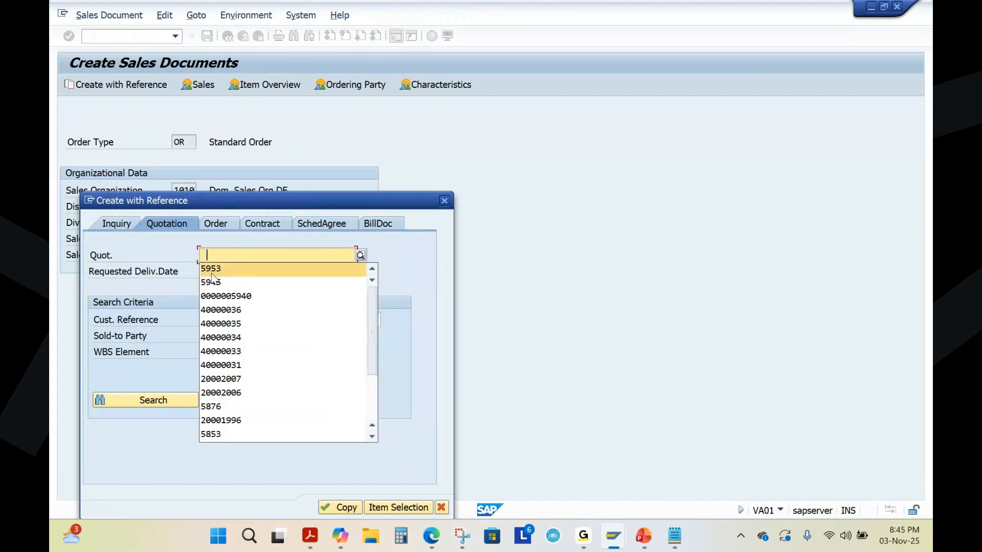
click(217, 225)
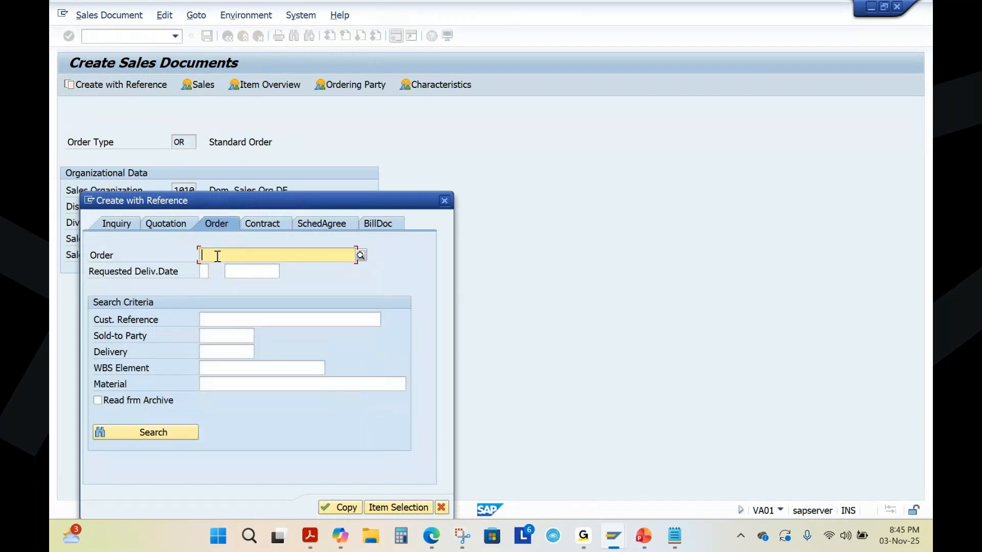
text(5953)
drag(250, 211, 358, 146)
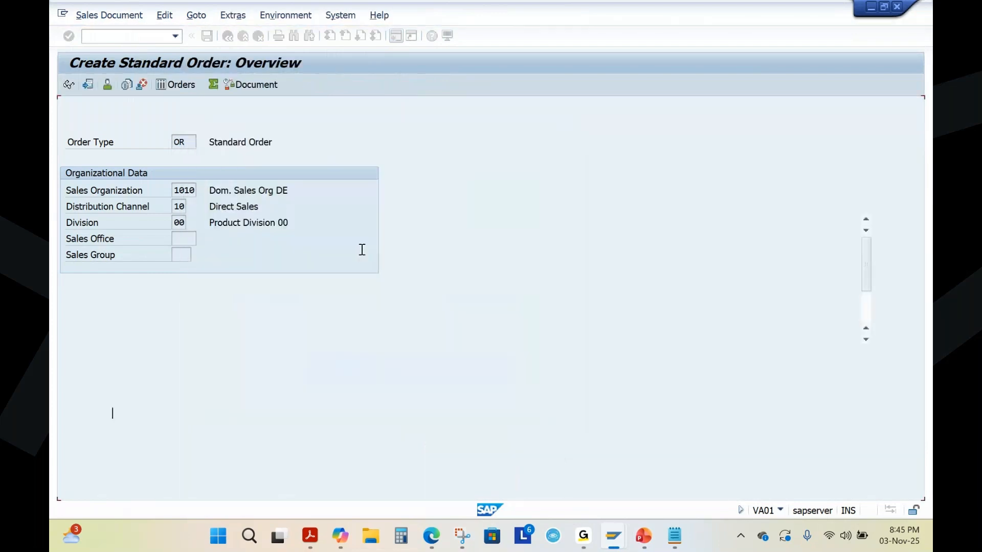
Step: Set the order's customer reference to test and the customer reference date to 27.10.2025
click(165, 159)
click(163, 171)
click(371, 158)
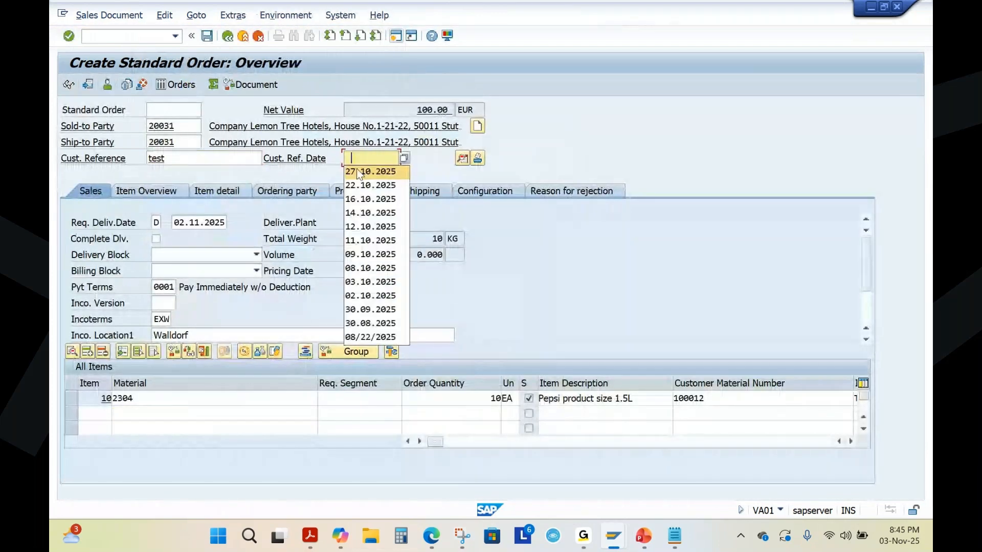
click(371, 171)
Step: Create the outbound delivery directly from the sales order and post its goods issue
click(78, 14)
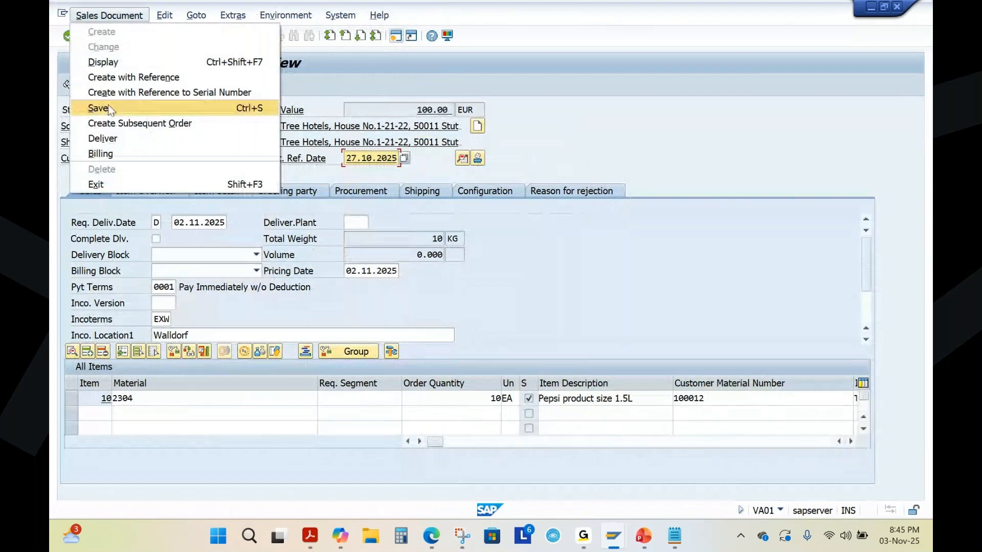
click(109, 136)
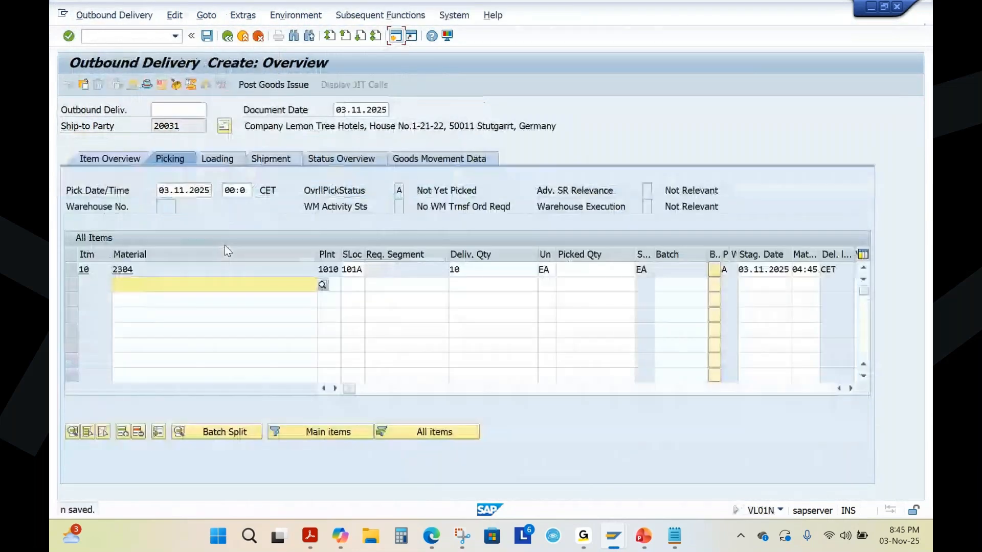
click(271, 84)
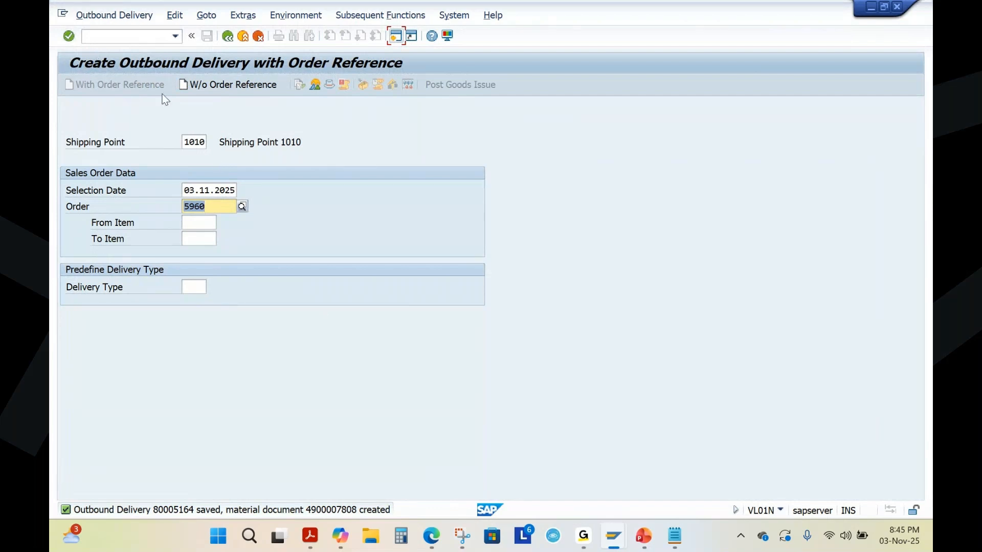
Step: Change from creating to displaying the outbound delivery that was just saved
mouse_move(614, 537)
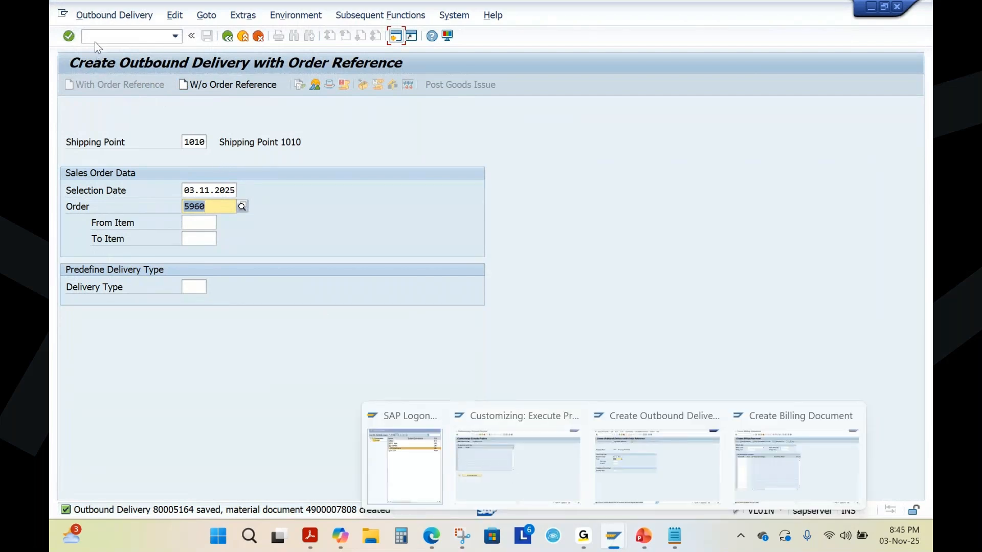
click(114, 15)
click(103, 76)
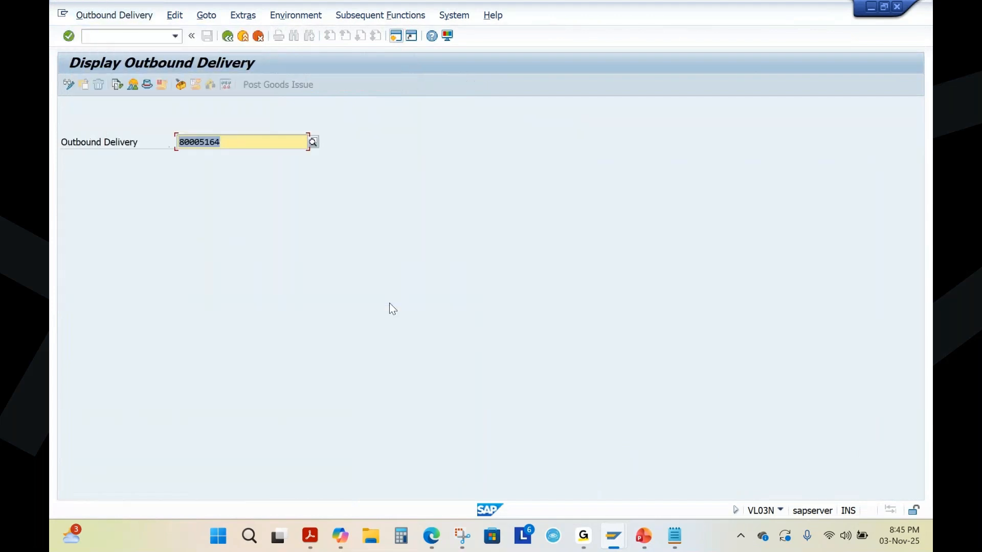
Step: Restart VF01 in the Create Billing Document session and generate the F2 invoice for the new delivery to check its invoiced quantity
mouse_move(611, 540)
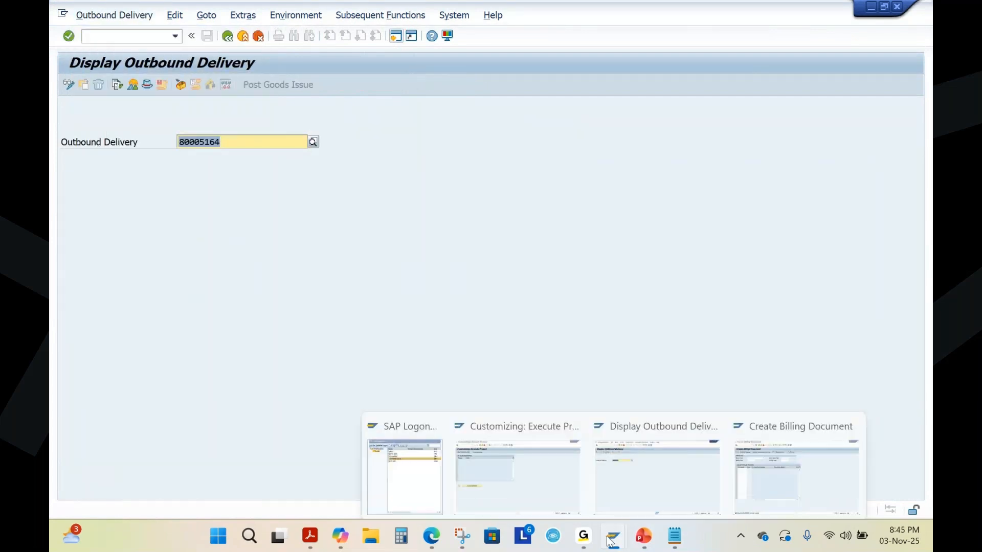
click(777, 467)
text(/)
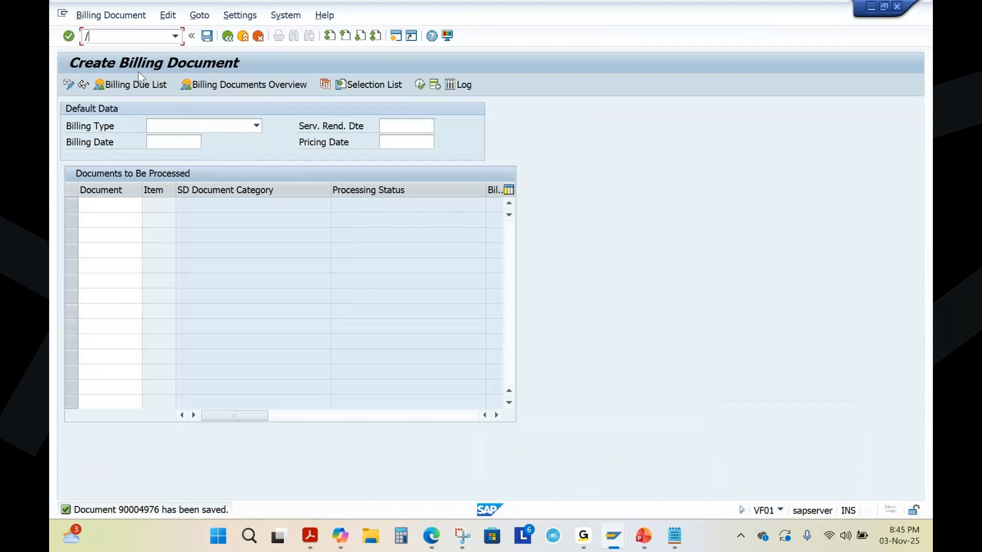
text(nvf01)
key(Return)
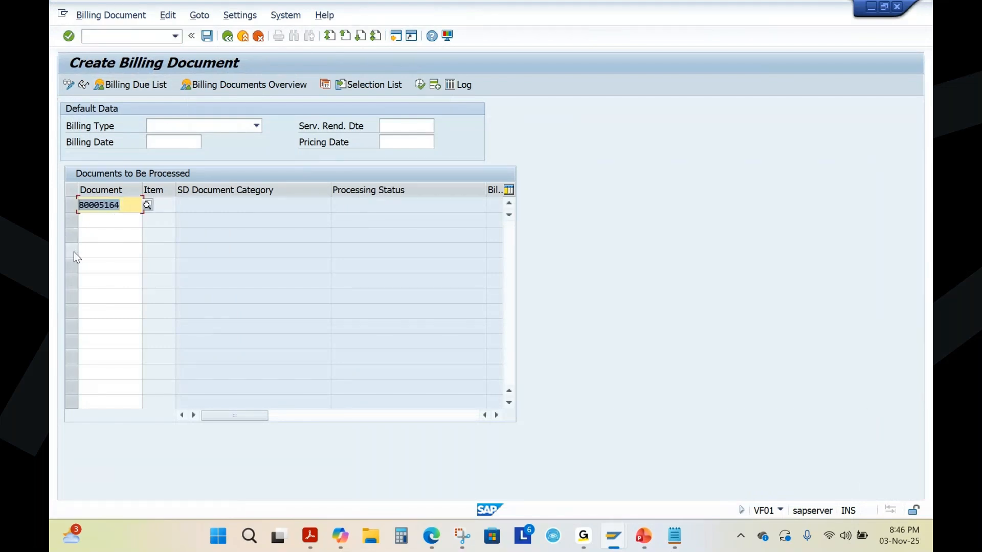
click(69, 36)
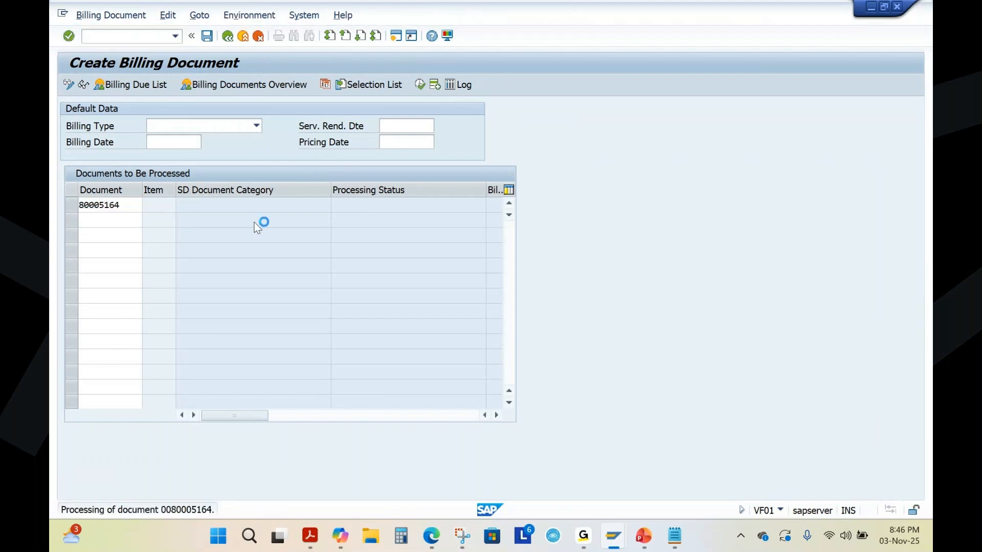
drag(520, 207, 531, 207)
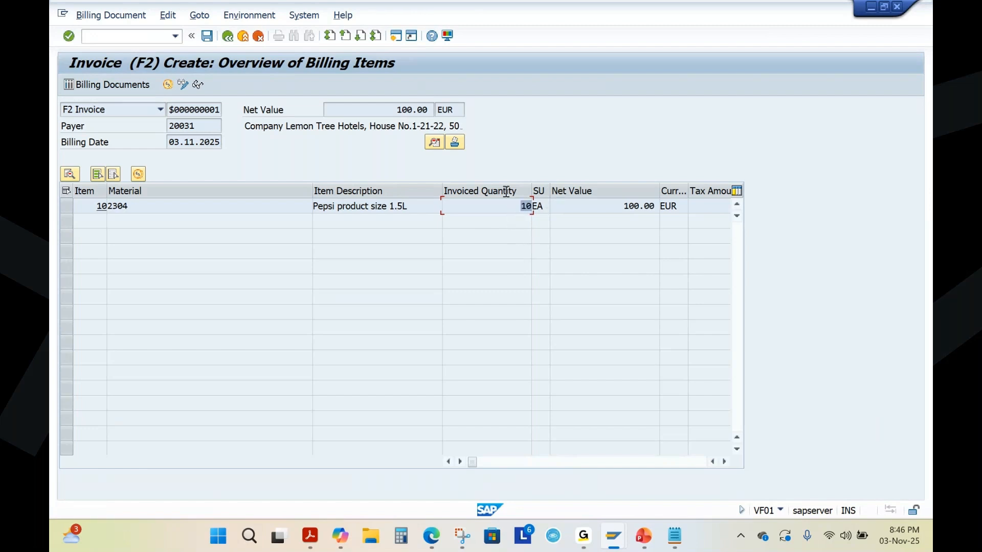
Step: Switch to PowerPoint and present the Overview of Billing on Request slide to read the delivery-related billing rule
click(649, 541)
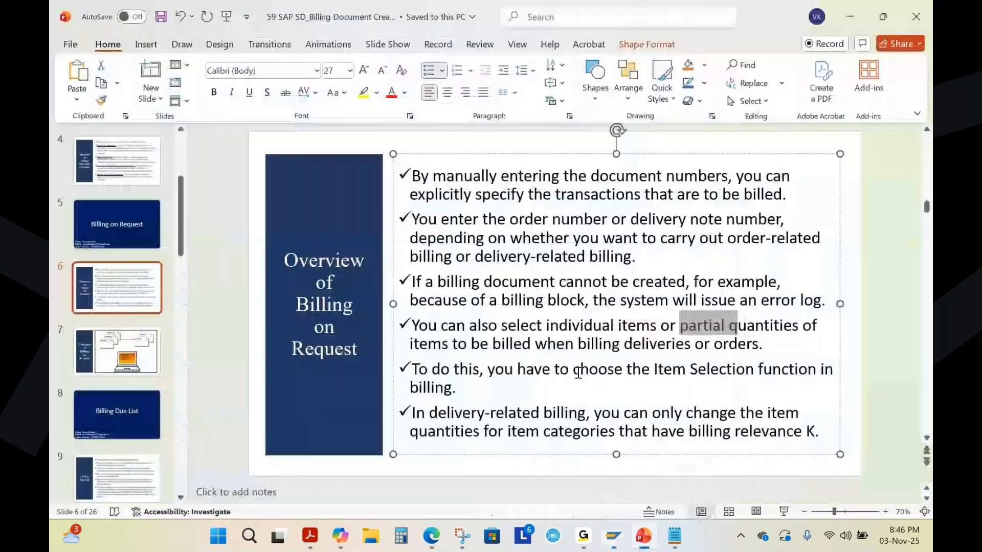
click(784, 512)
key(ctrl+l)
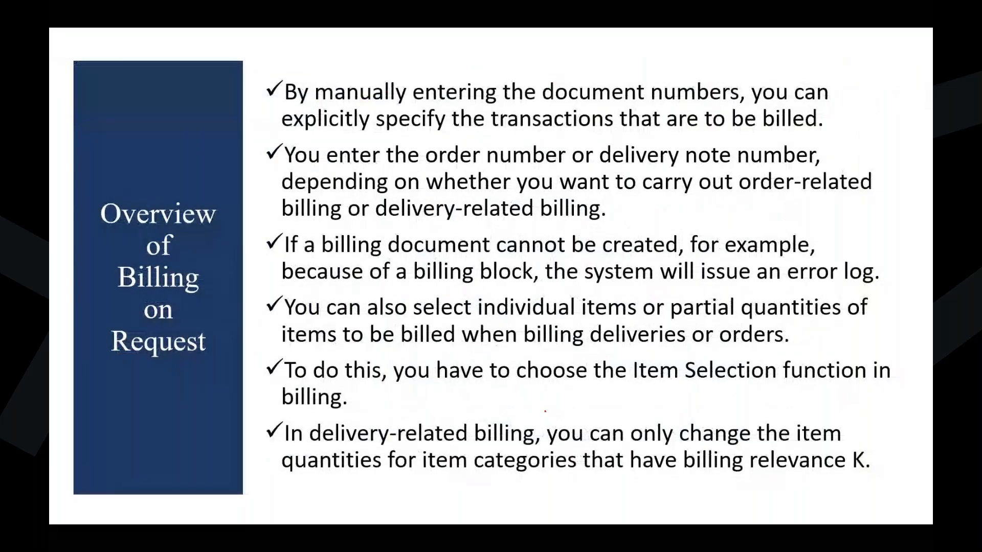
Step: Underline the billing relevance K rule, circle the item category wording and the K, erase the ink and end the slide show
drag(279, 448, 840, 439)
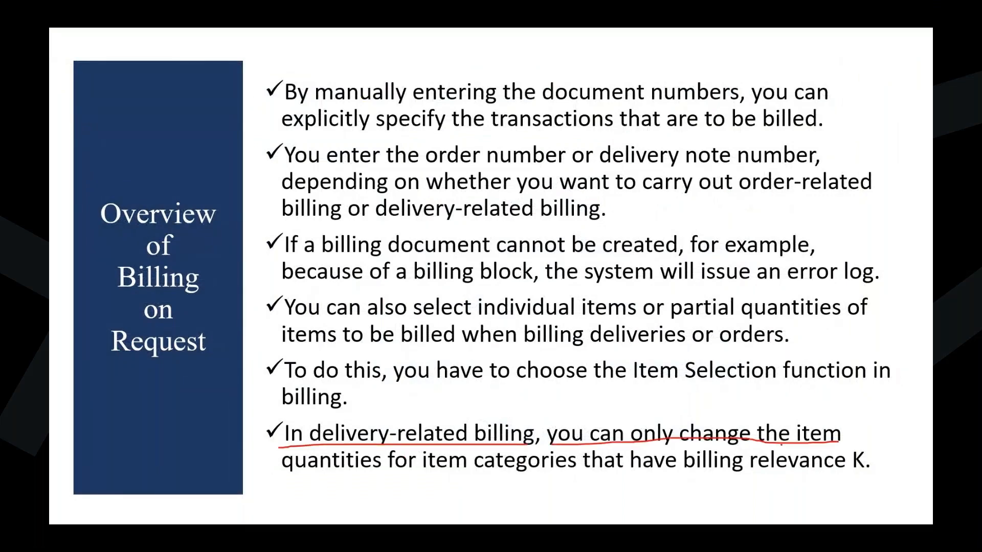
mouse_move(290, 481)
mouse_down()
mouse_move(798, 476)
mouse_move(864, 471)
mouse_move(890, 440)
mouse_up()
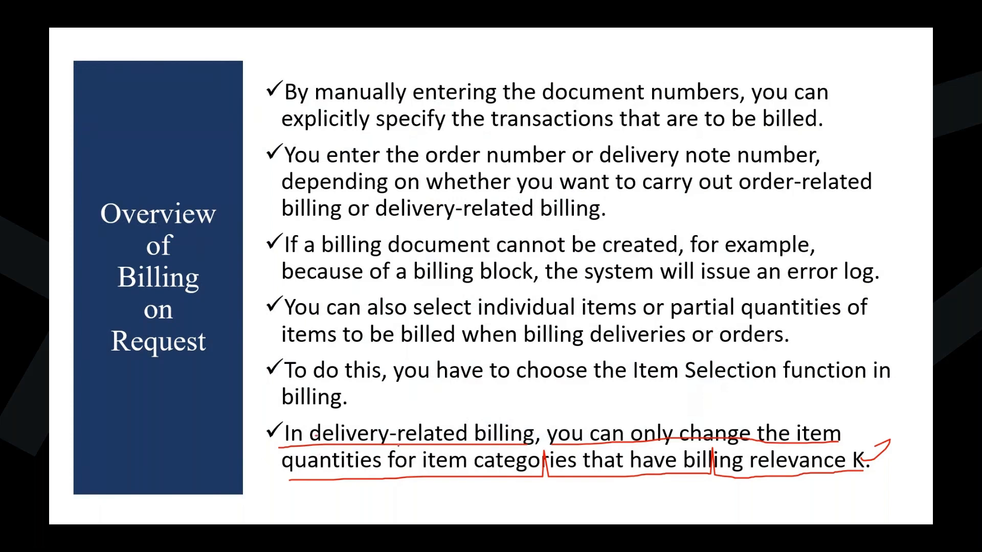
mouse_move(420, 439)
mouse_down()
mouse_move(409, 468)
mouse_move(547, 478)
mouse_move(419, 439)
mouse_up()
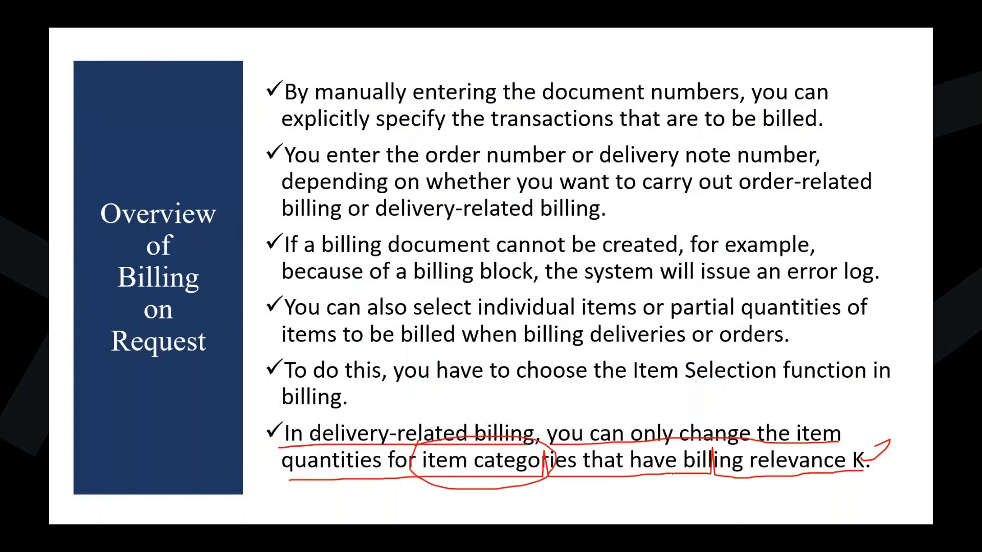
drag(681, 480, 814, 473)
mouse_move(854, 447)
mouse_down()
mouse_move(844, 463)
mouse_move(887, 446)
mouse_move(870, 456)
mouse_up()
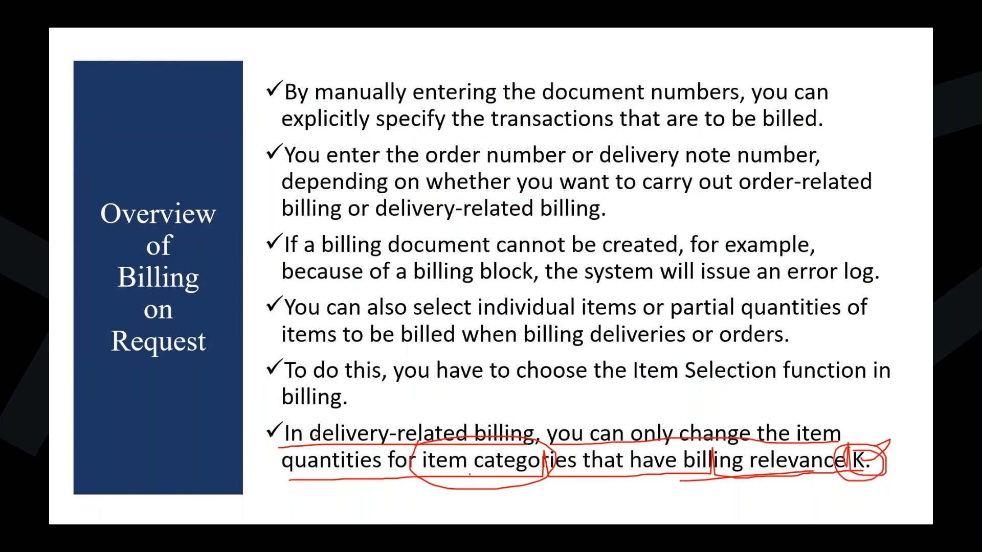
key(e)
key(Escape)
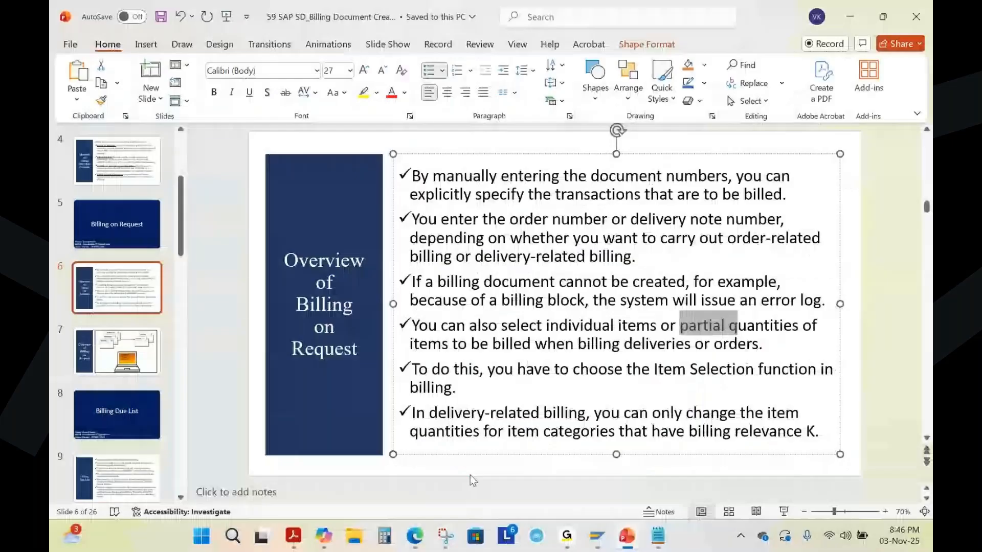
Step: Switch to the SAP customizing session and open Define Item Categories under Sales Document Item in the Sales and Distribution reference IMG
mouse_move(614, 534)
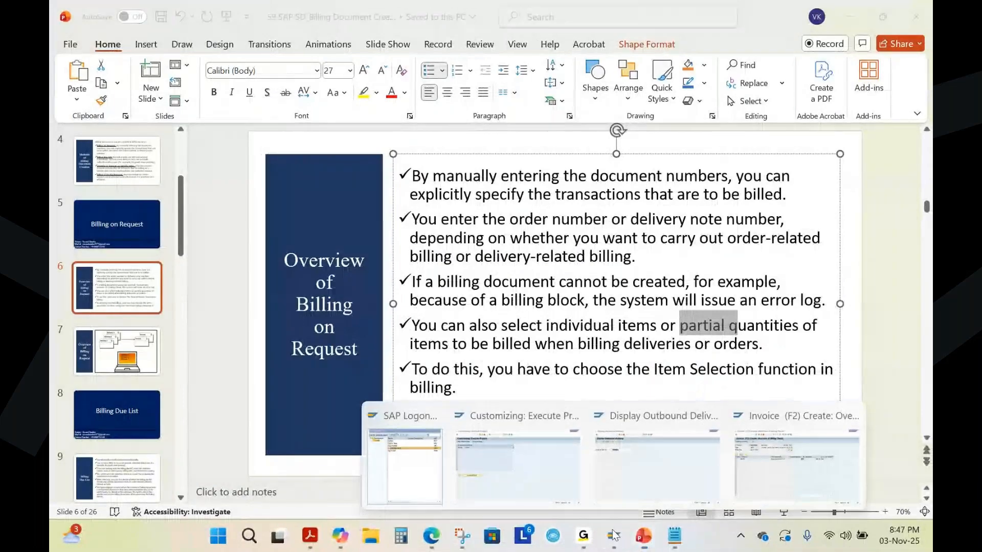
click(614, 535)
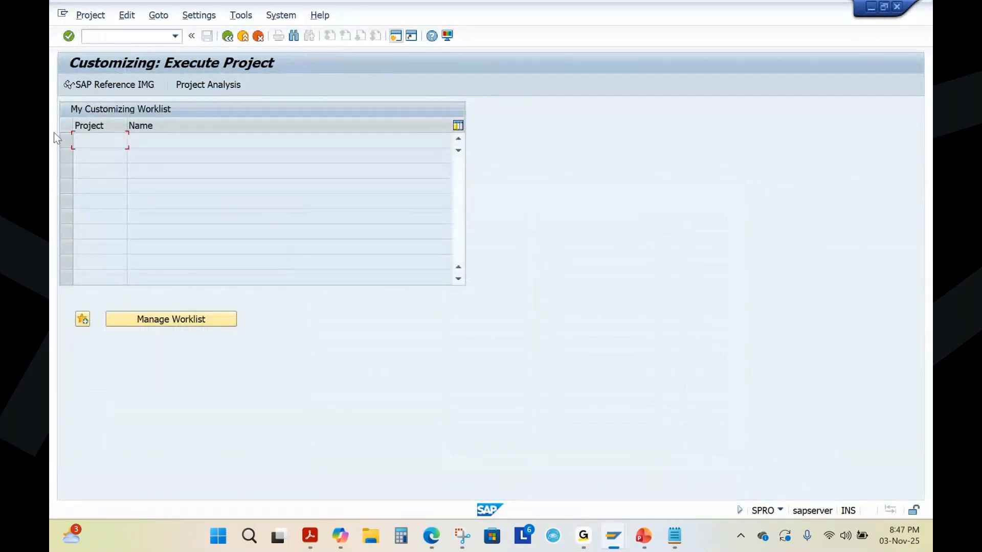
click(93, 84)
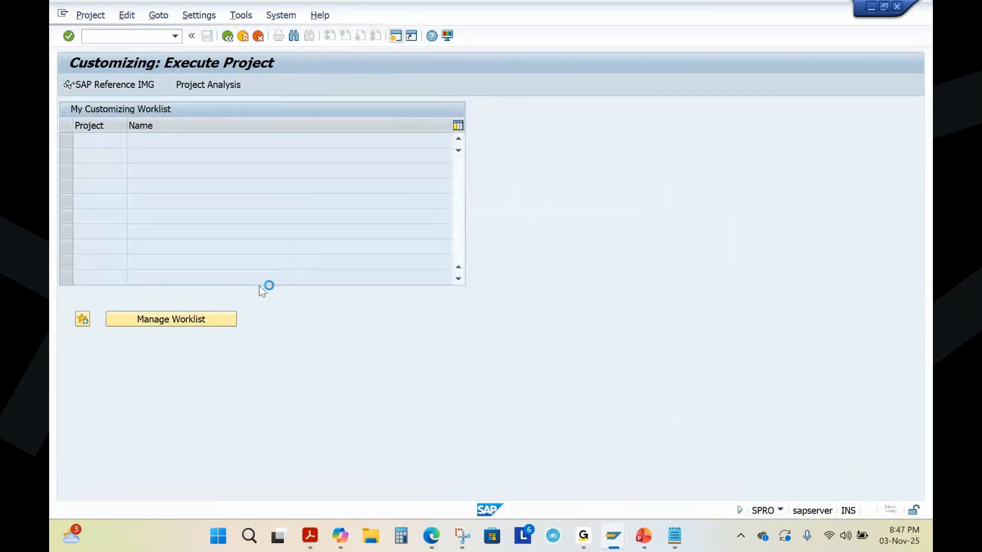
scroll(273, 323, down, 6)
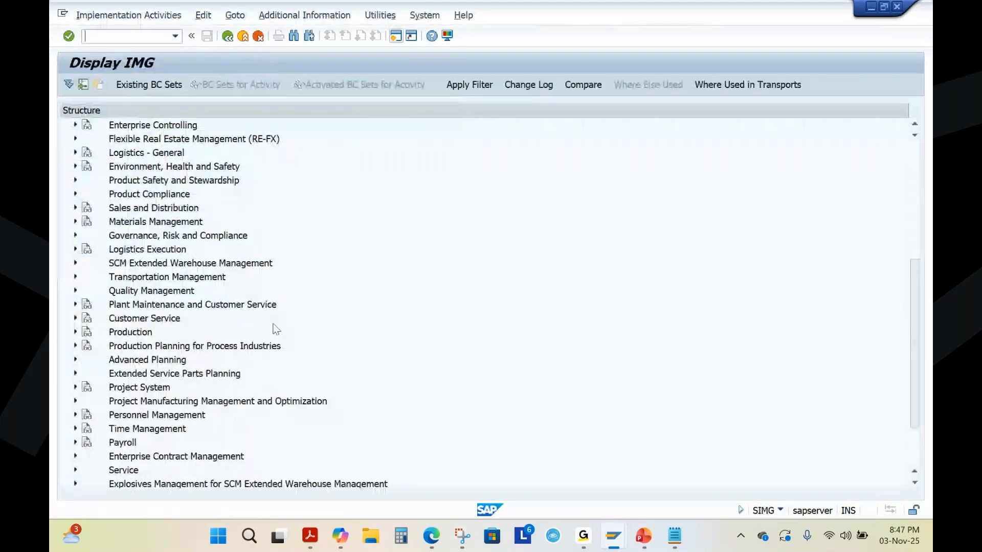
click(76, 208)
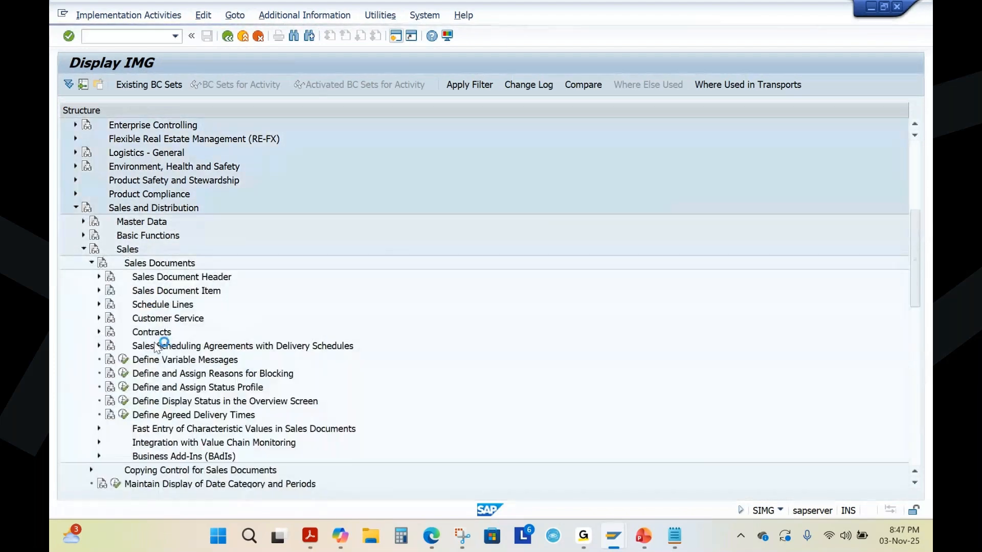
click(99, 291)
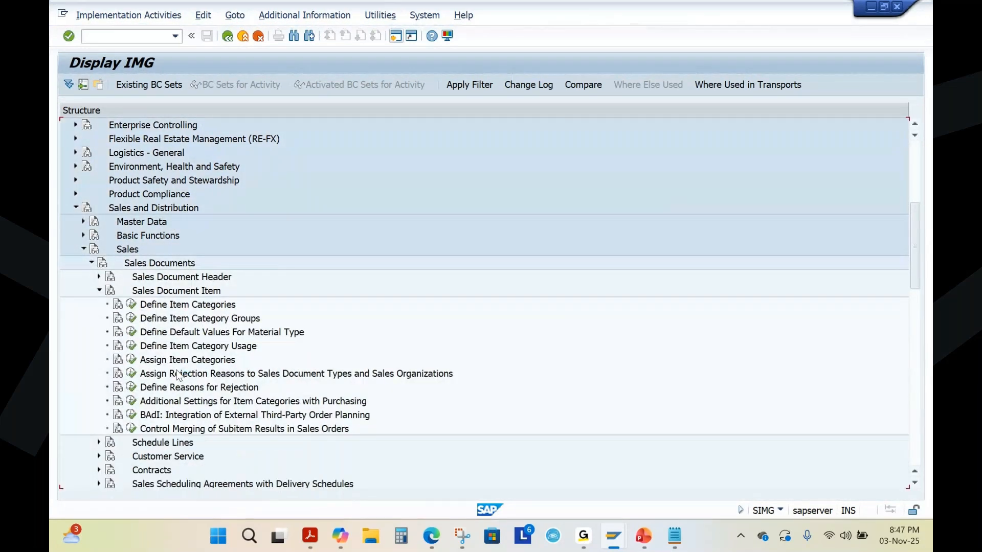
click(131, 305)
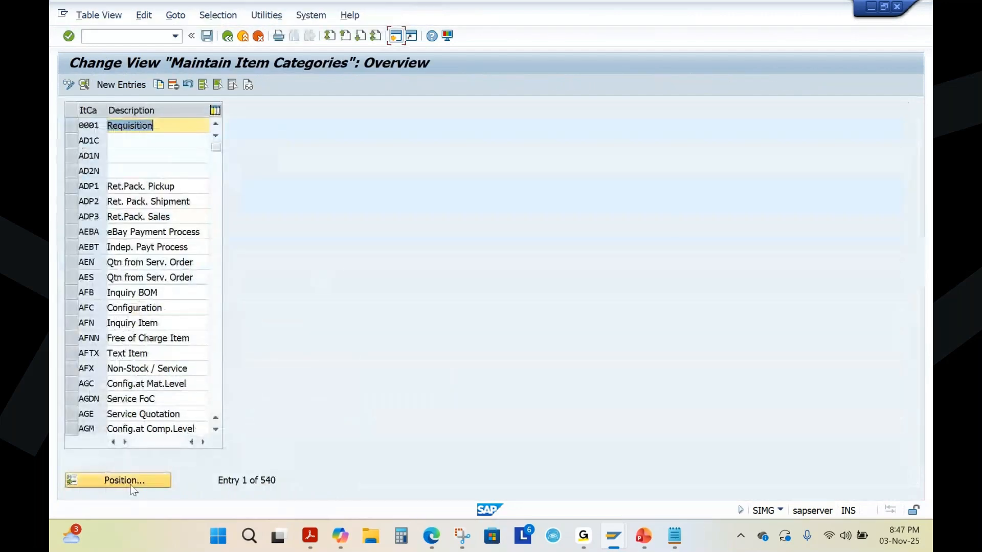
Step: Position the item category list on TAN and open its details
click(131, 484)
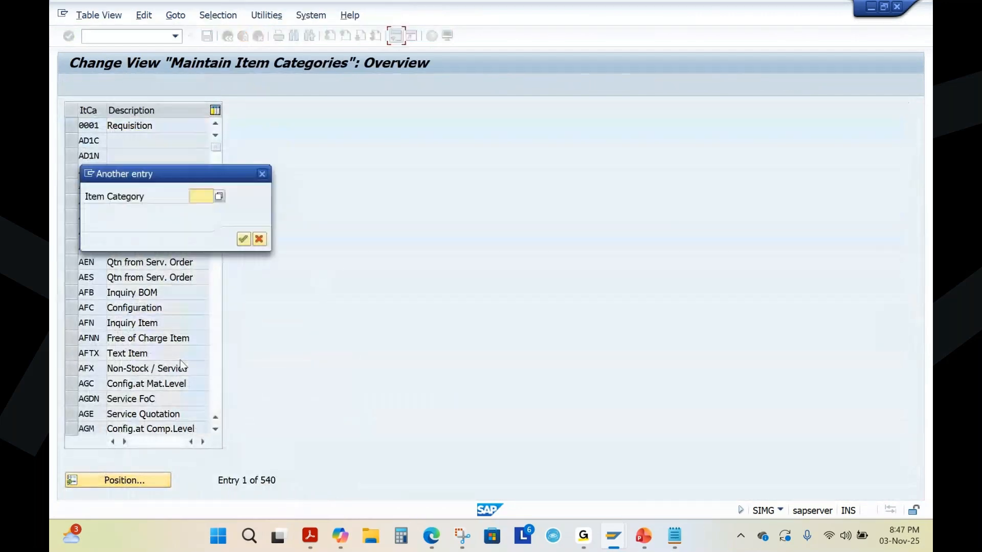
text(TAN)
click(244, 240)
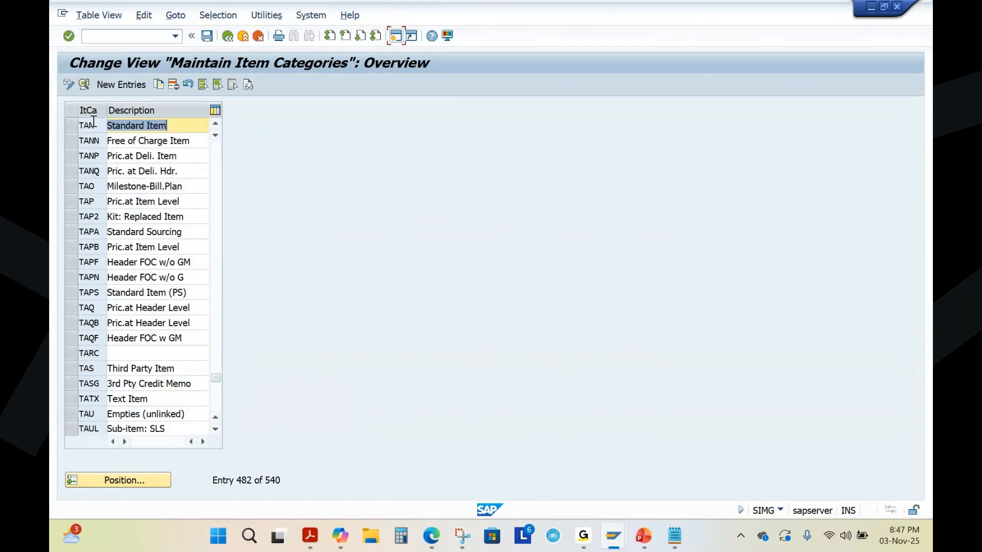
double_click(93, 121)
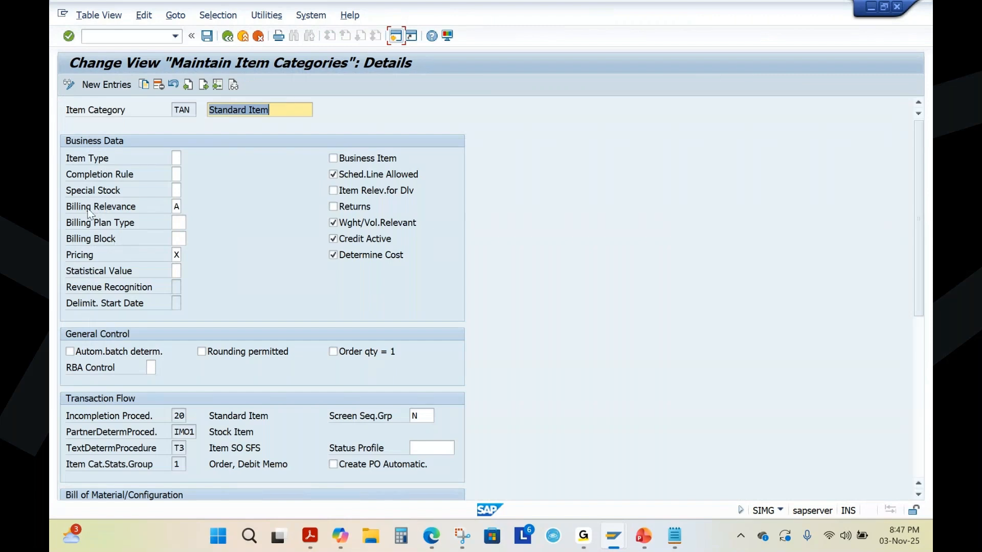
Step: List the possible billing relevance values for TAN and mark entry K, delivery-related invoices for partial quantity
click(177, 207)
click(185, 208)
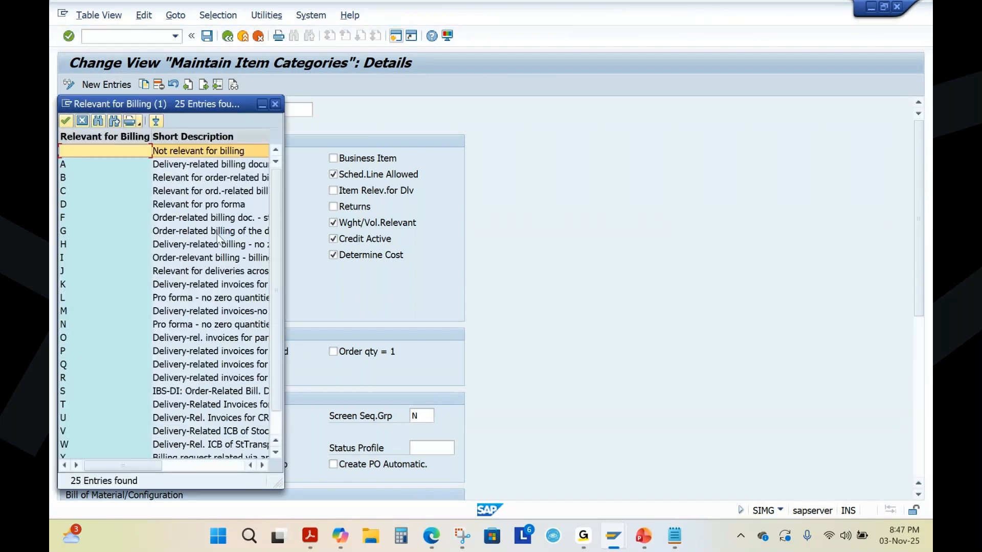
drag(285, 271, 372, 272)
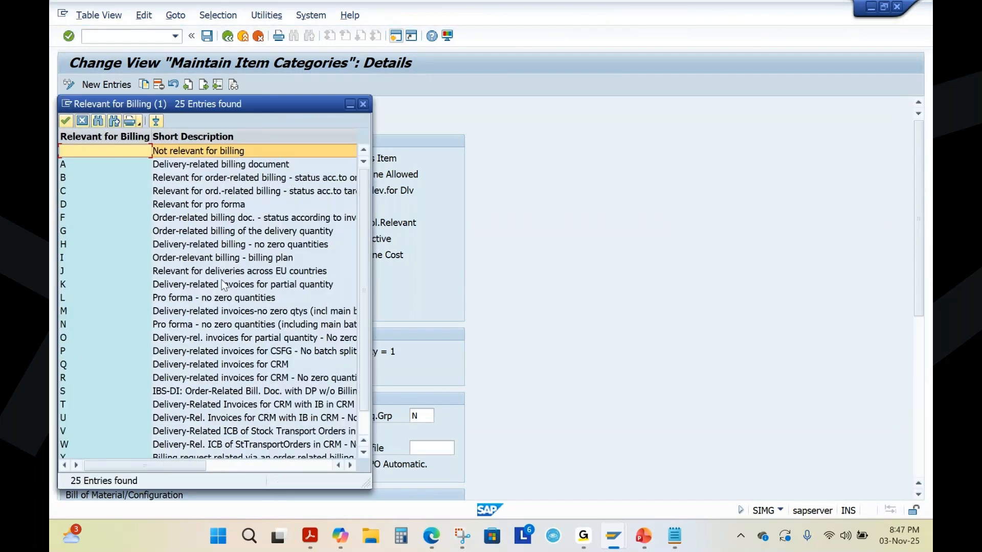
click(70, 285)
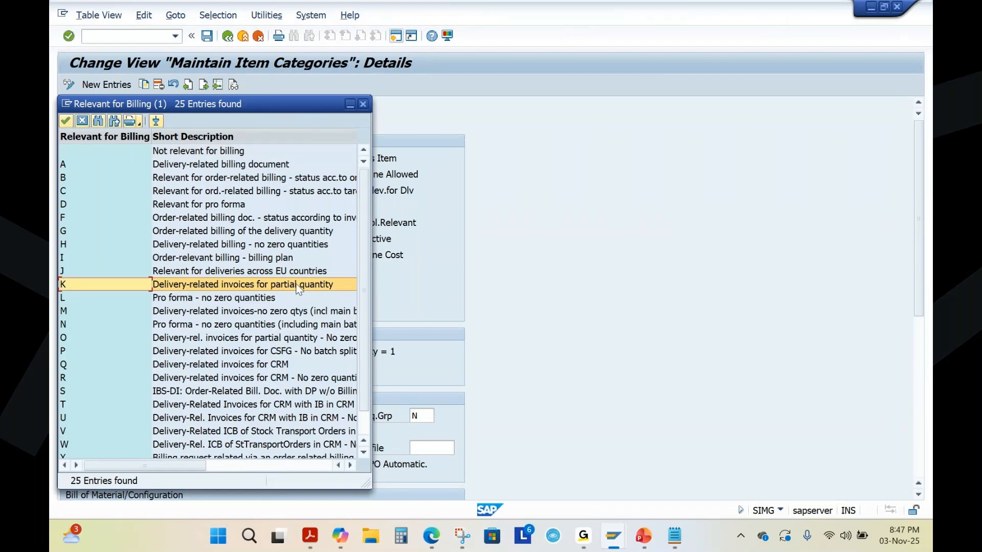
Step: Switch to PowerPoint and highlight the words about billing relevance K in the last bullet of the slide
click(643, 536)
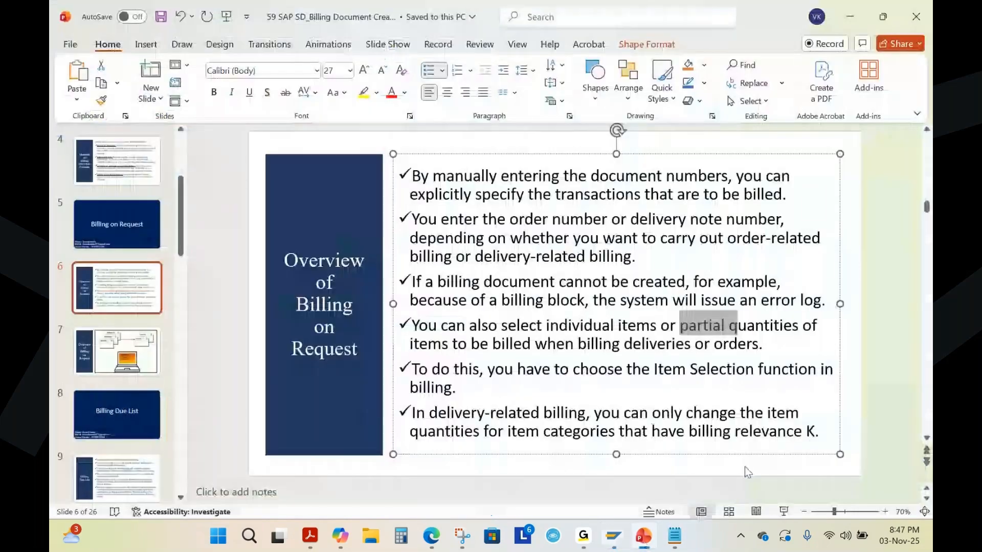
drag(682, 432, 819, 432)
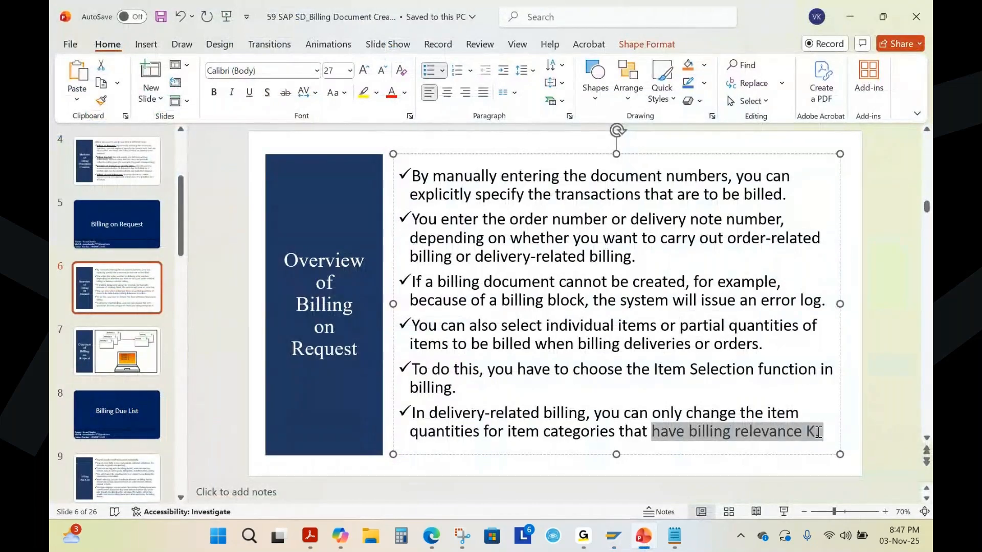
click(582, 431)
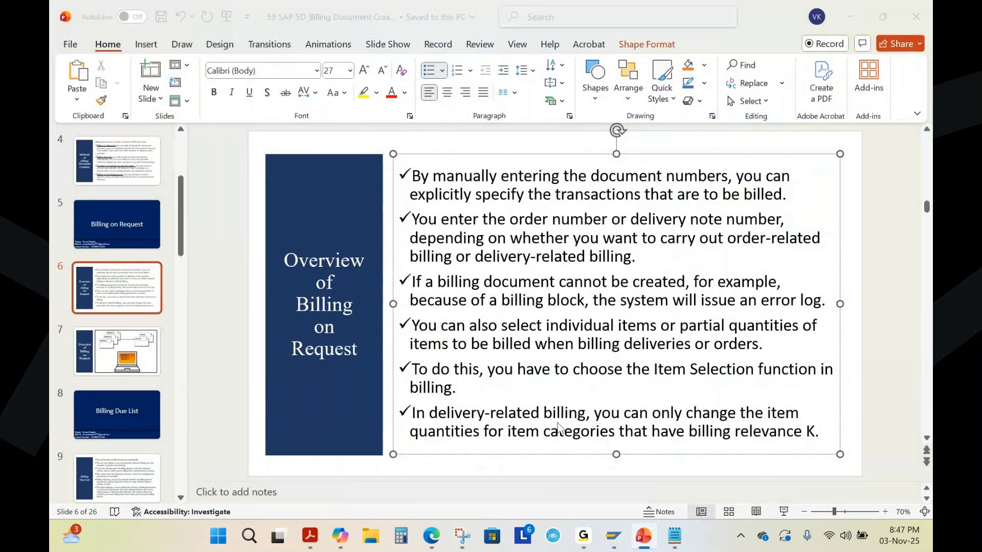
Step: Return to SAP, set TAN's billing relevance to K and save it in the SD Training customizing request
click(613, 536)
double_click(185, 288)
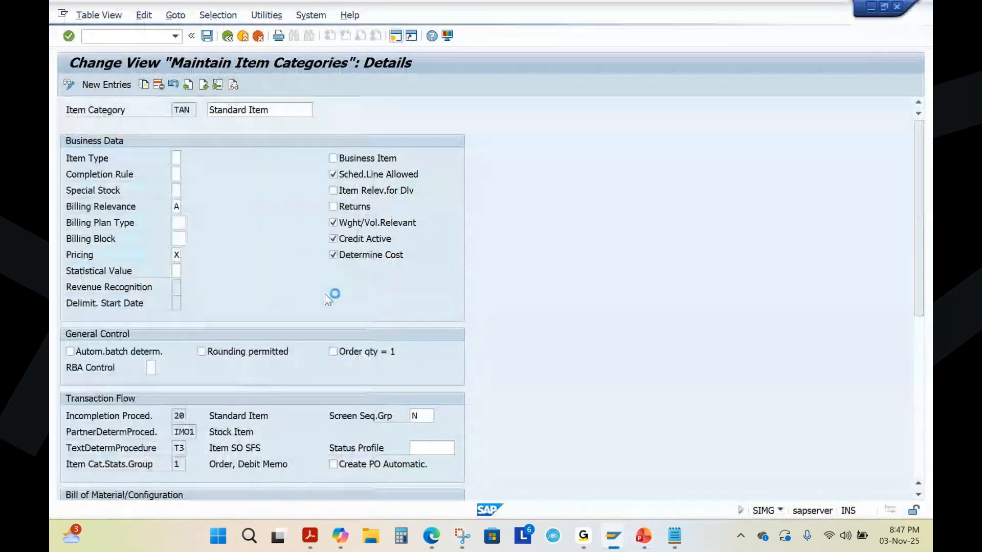
key(ctrl+s)
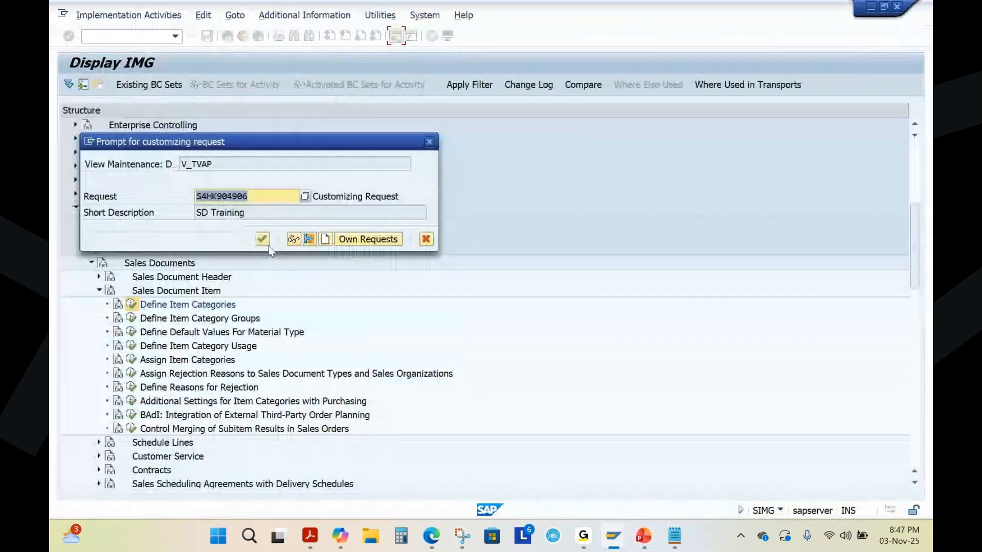
click(263, 239)
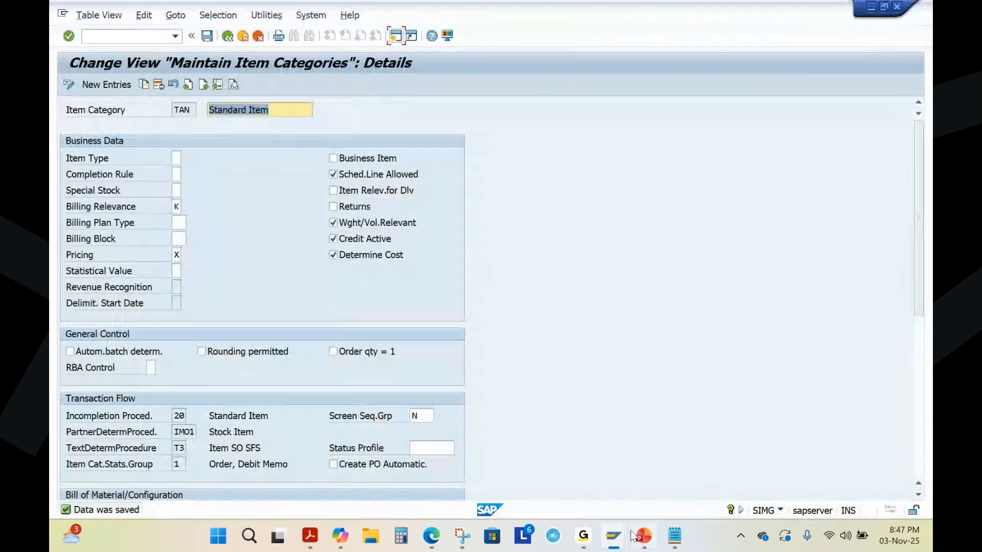
Step: Start VA01 in the outbound delivery session and create a standard order (OR) by copying the earlier sales order as reference
click(613, 536)
click(670, 466)
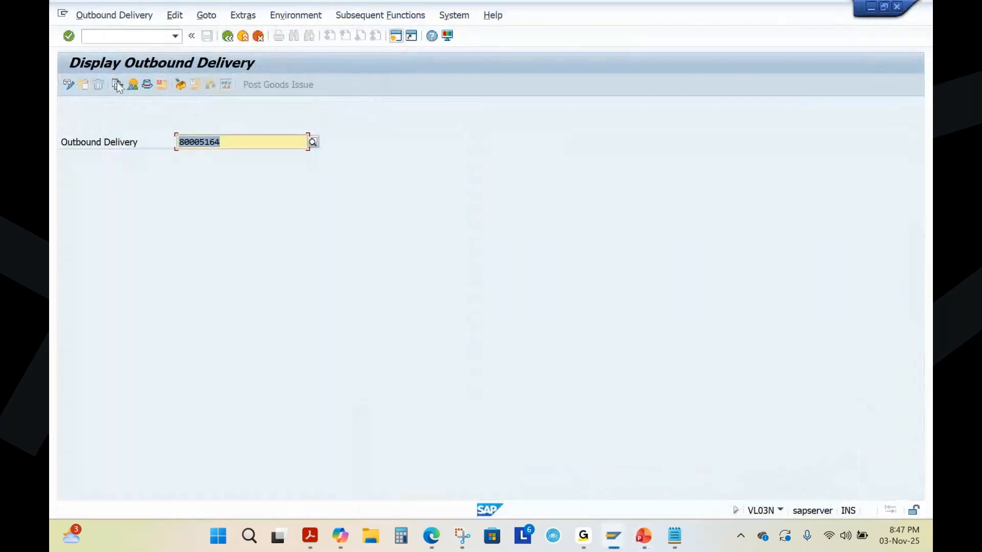
text(/NVA01)
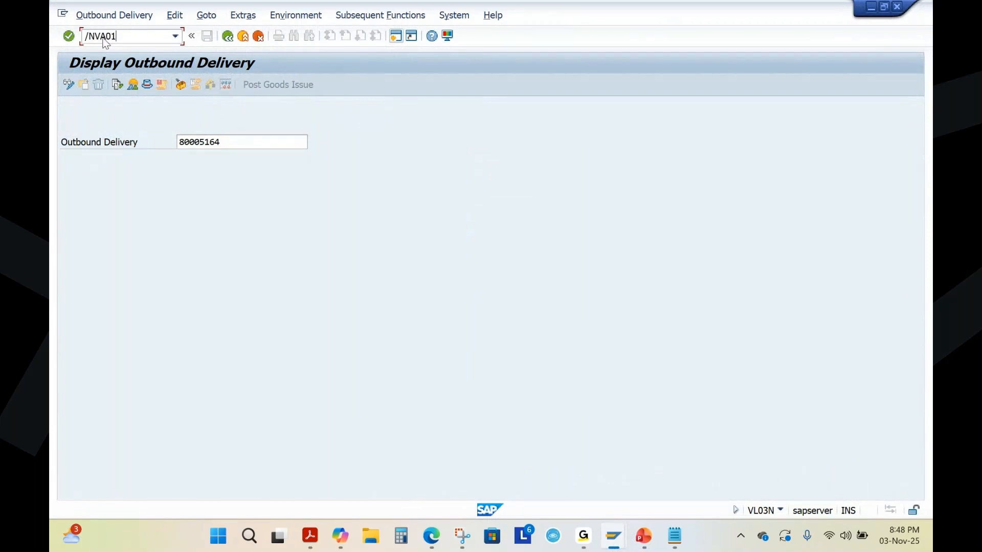
key(Return)
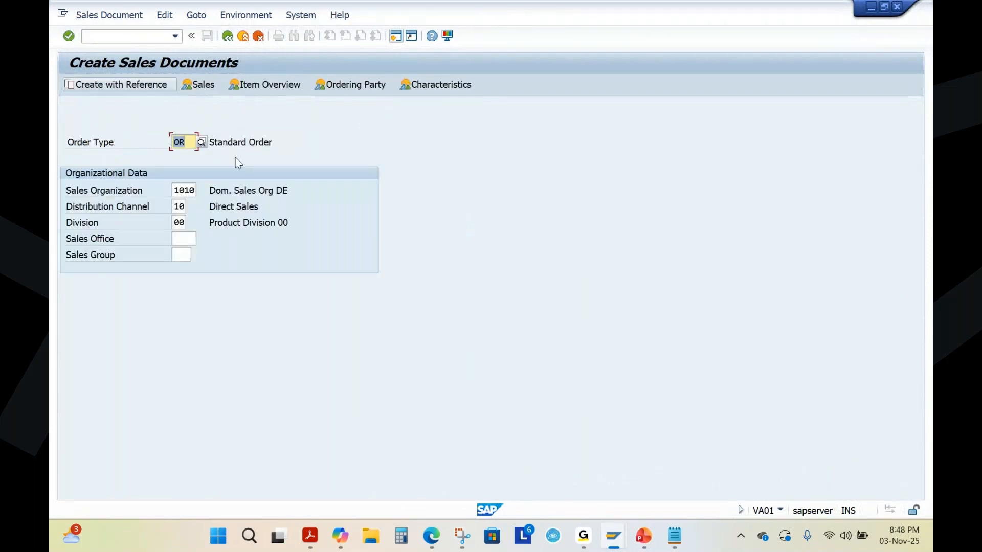
key(F5)
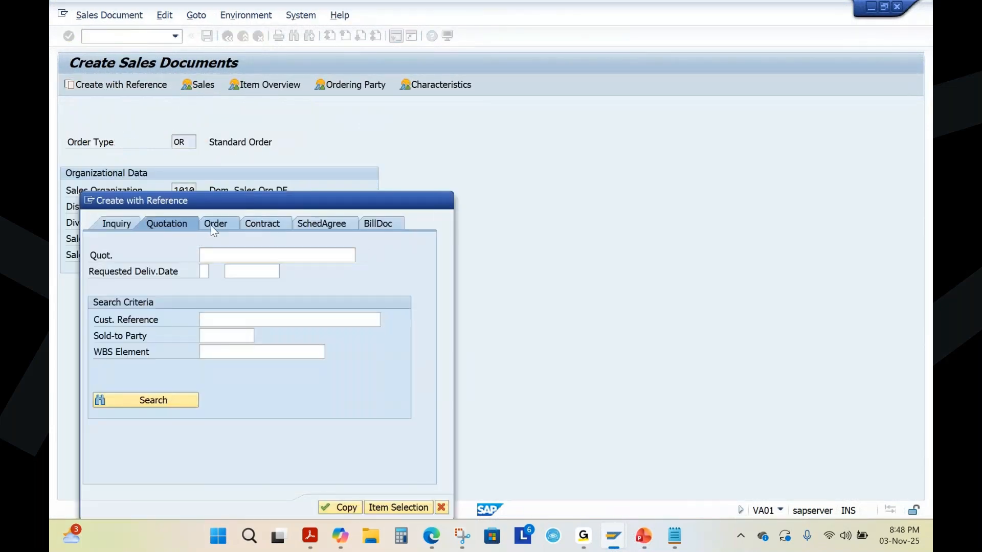
click(211, 225)
text(5953)
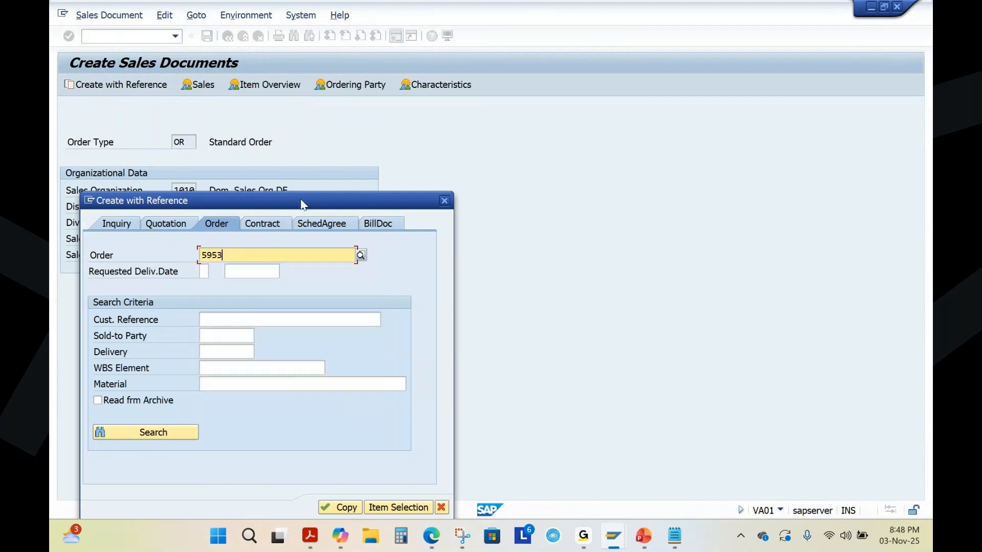
drag(303, 205, 399, 116)
click(461, 296)
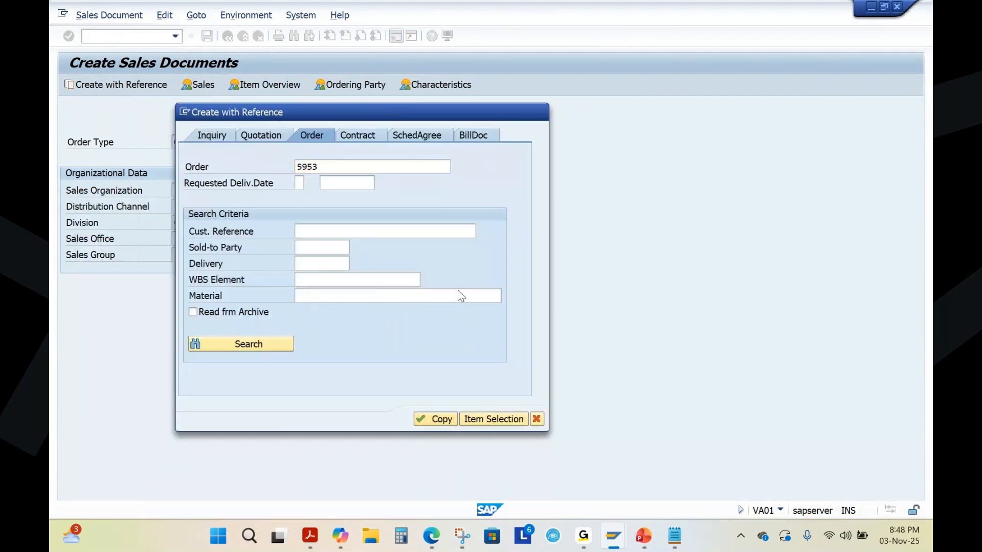
key(Return)
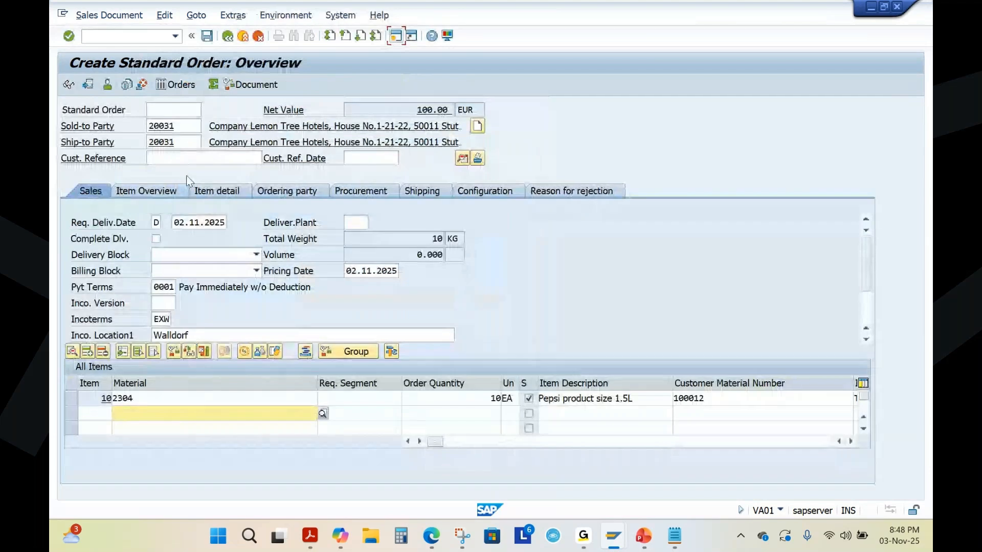
Step: Enter test as the customer reference with reference date 27.10.2025, and save the order by proceeding directly to its delivery
click(184, 158)
click(179, 171)
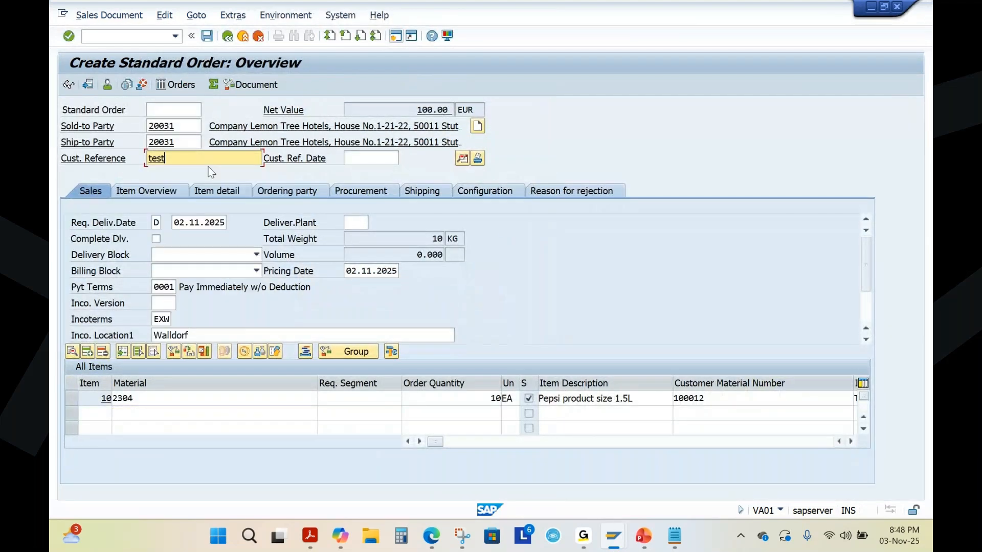
click(109, 15)
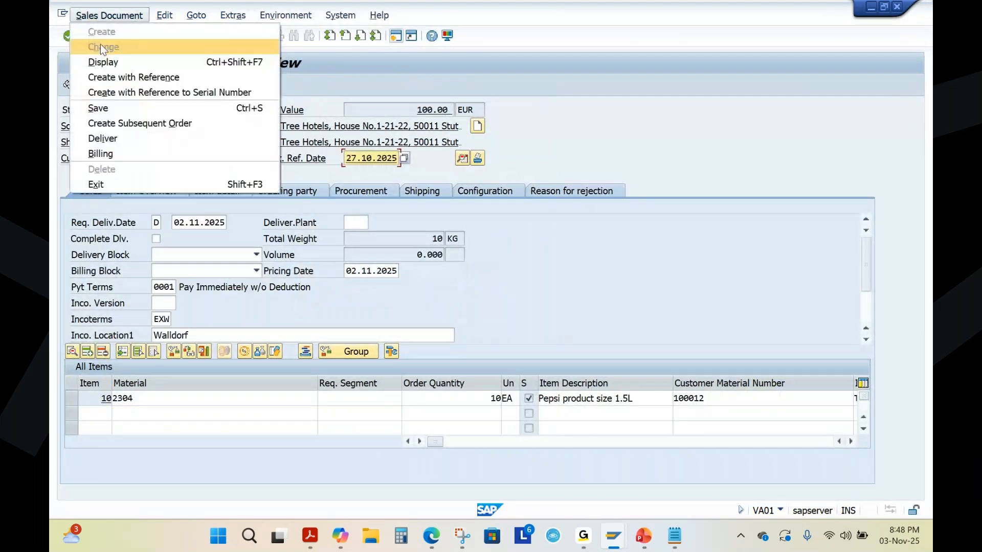
click(92, 138)
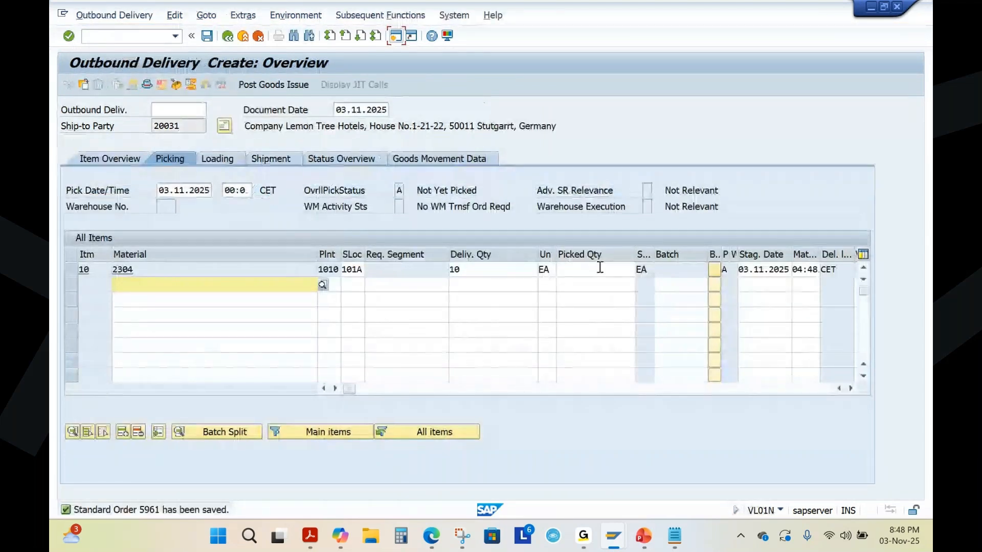
Step: Set the picked quantity of item 10 to 10 and post the goods issue for the outbound delivery
click(600, 268)
text(10)
key(Return)
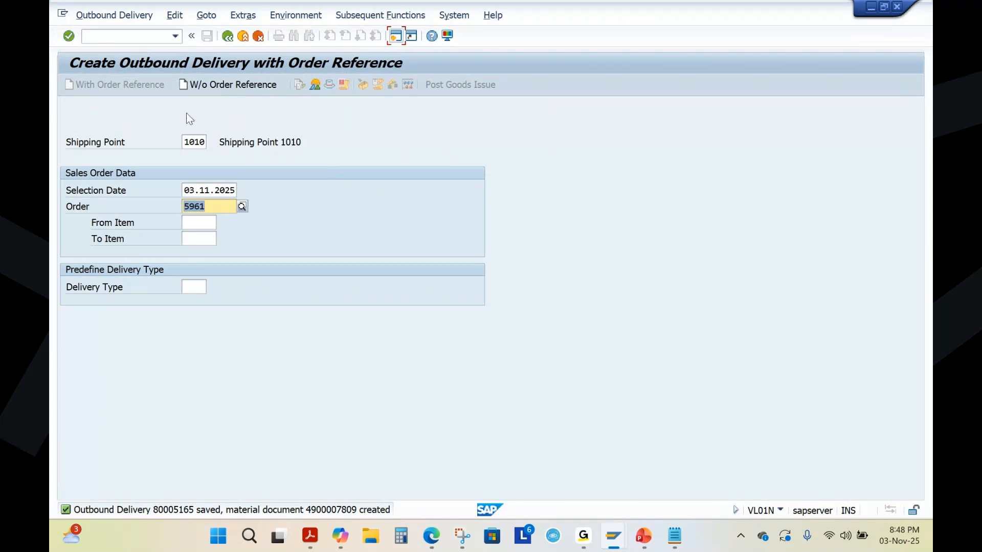
Step: In the delivery session, go from creating to displaying the newly saved outbound delivery
mouse_move(613, 536)
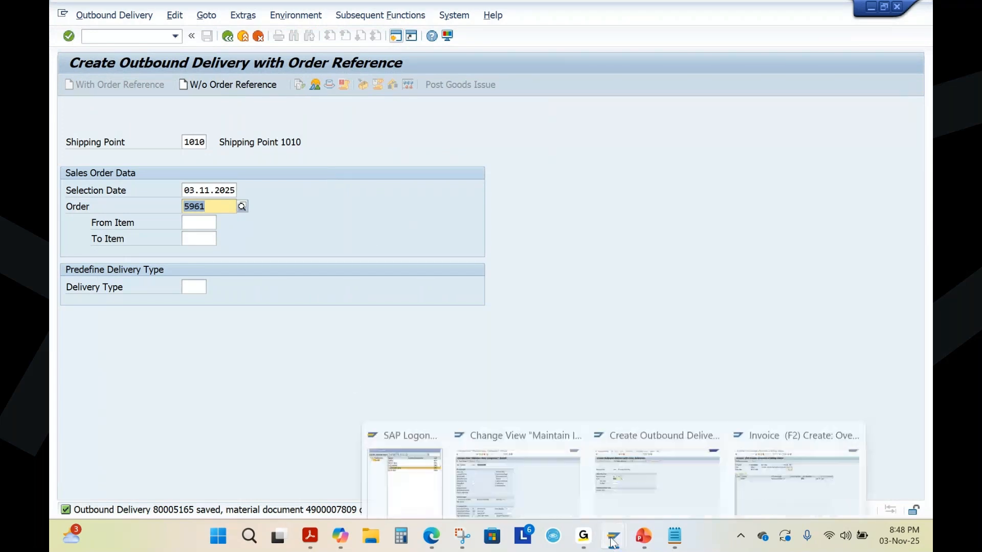
mouse_move(754, 446)
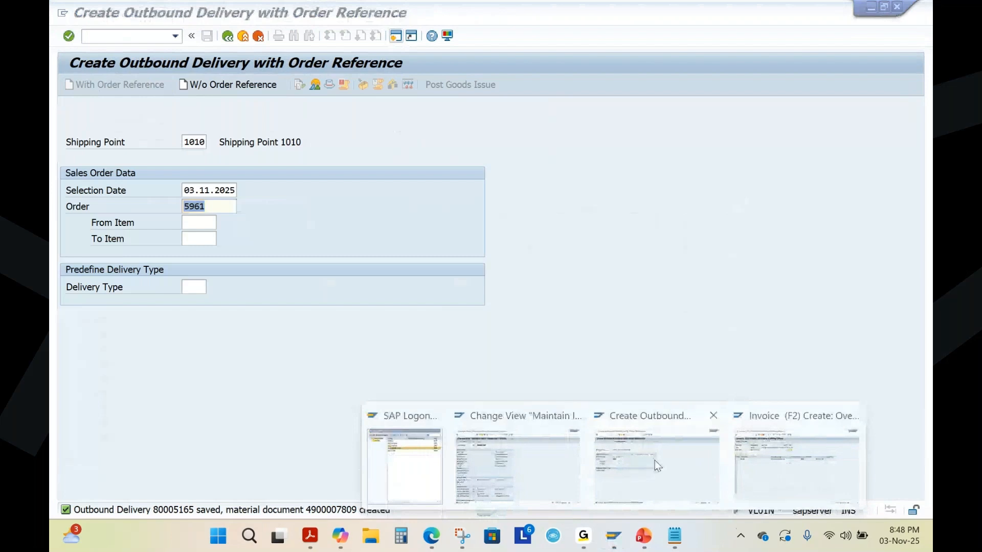
click(655, 460)
click(114, 15)
click(119, 78)
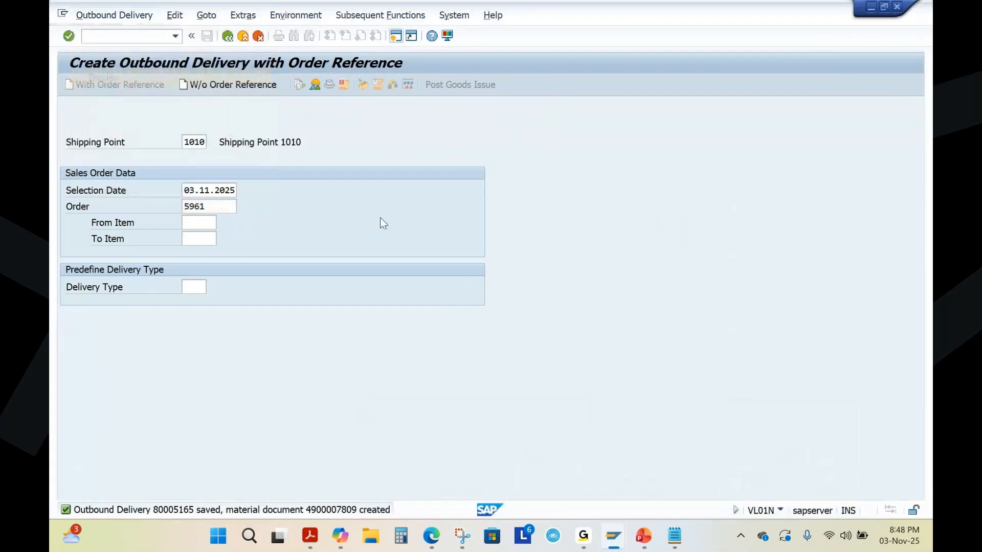
Step: Switch to the billing session, leave the unsaved F2 invoice, and restart VF01 for the new outbound delivery
click(614, 536)
click(777, 440)
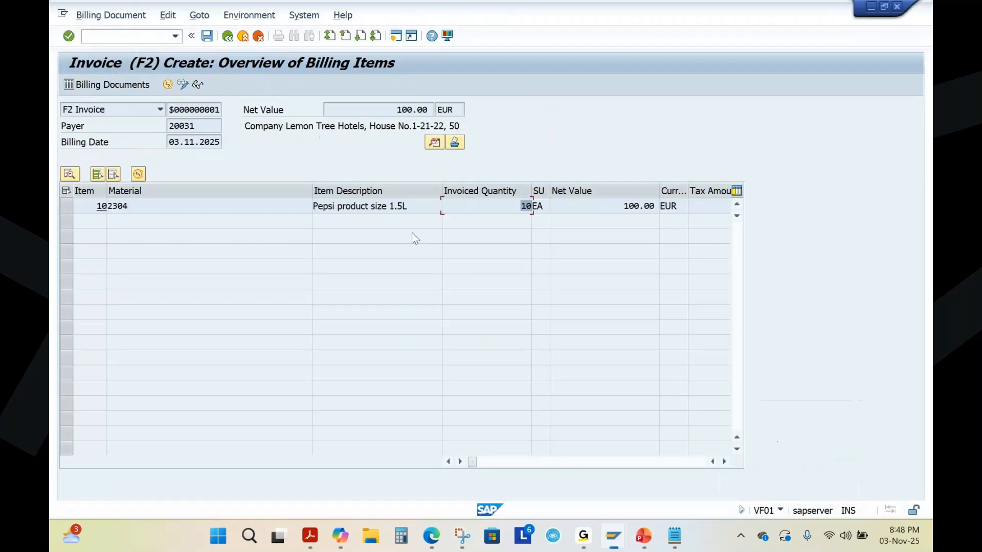
click(120, 38)
text(/n)
key(Return)
text(VF01)
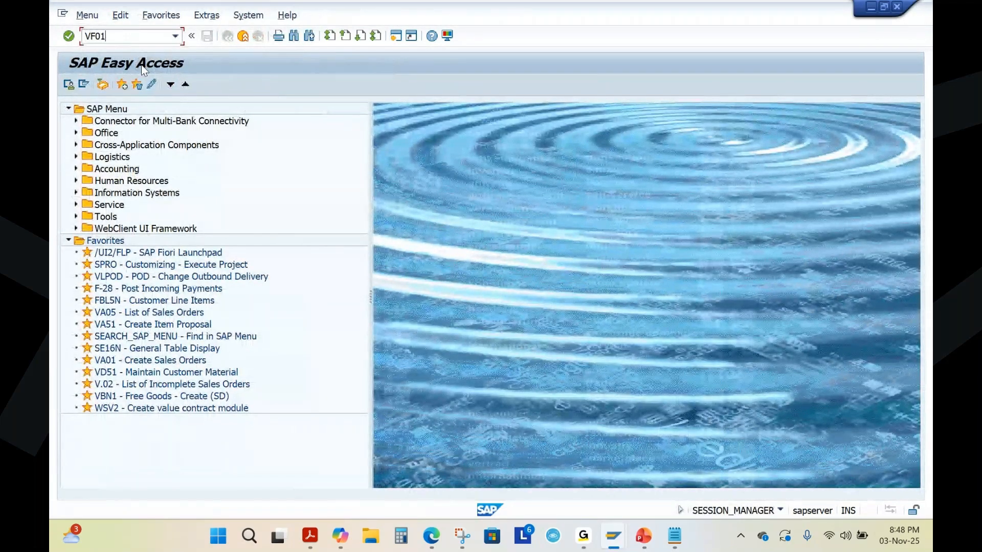
key(Return)
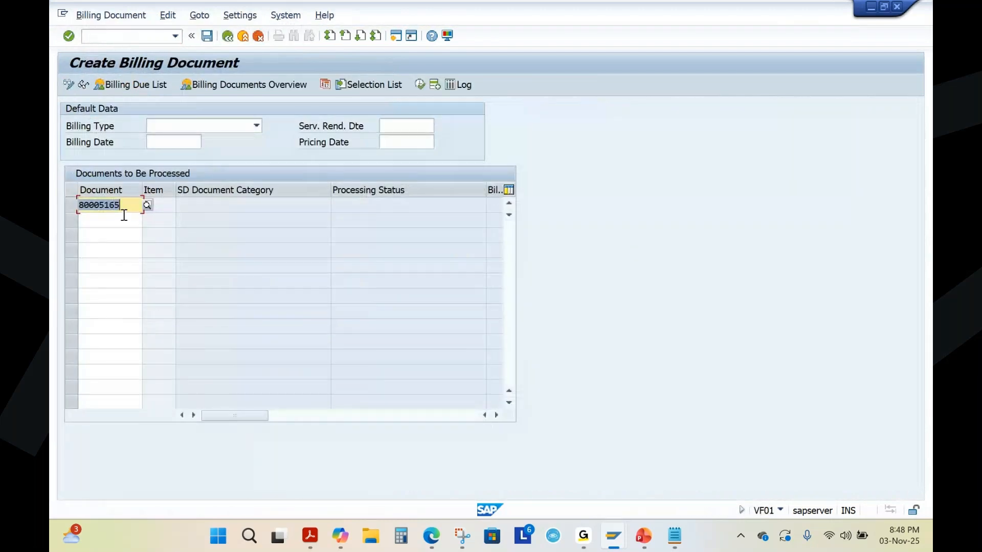
click(70, 206)
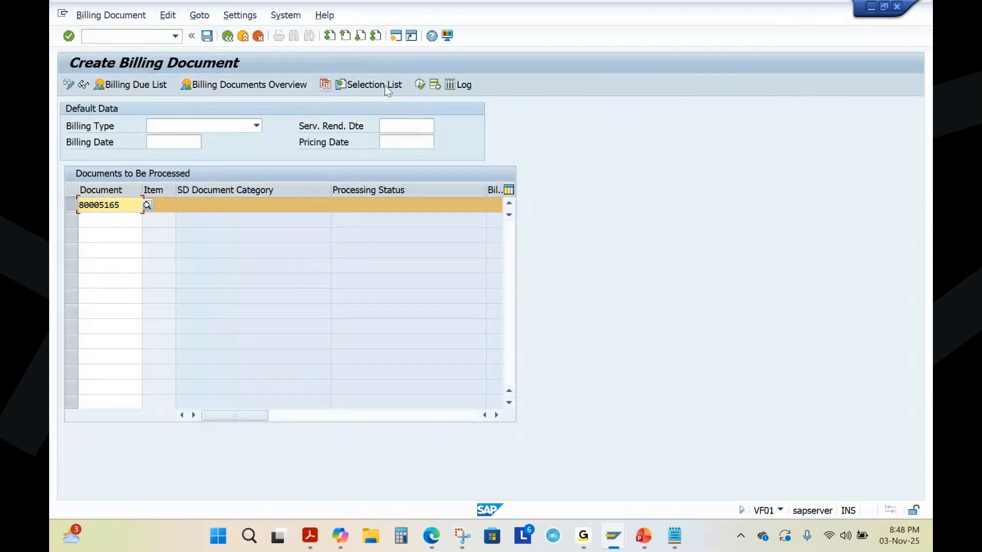
click(419, 85)
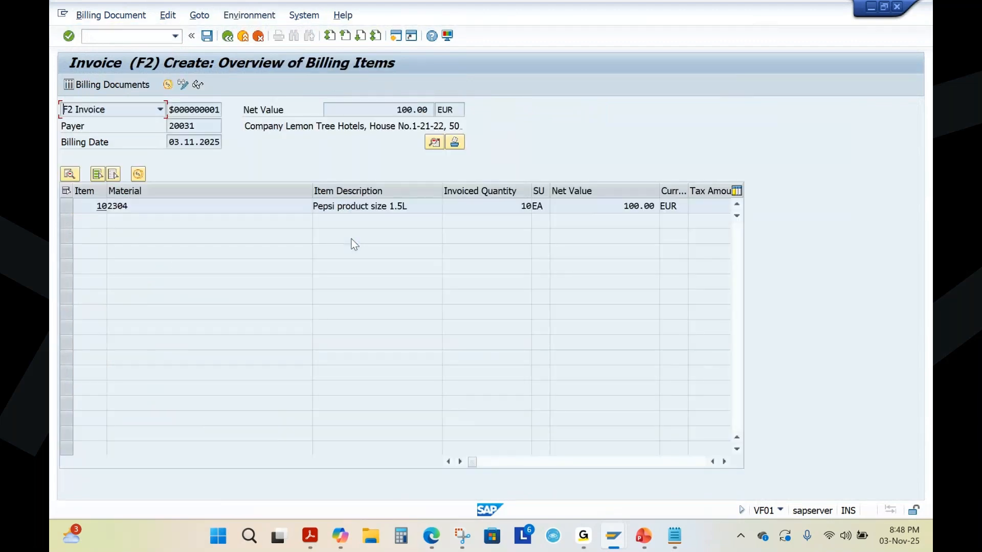
click(227, 36)
click(73, 204)
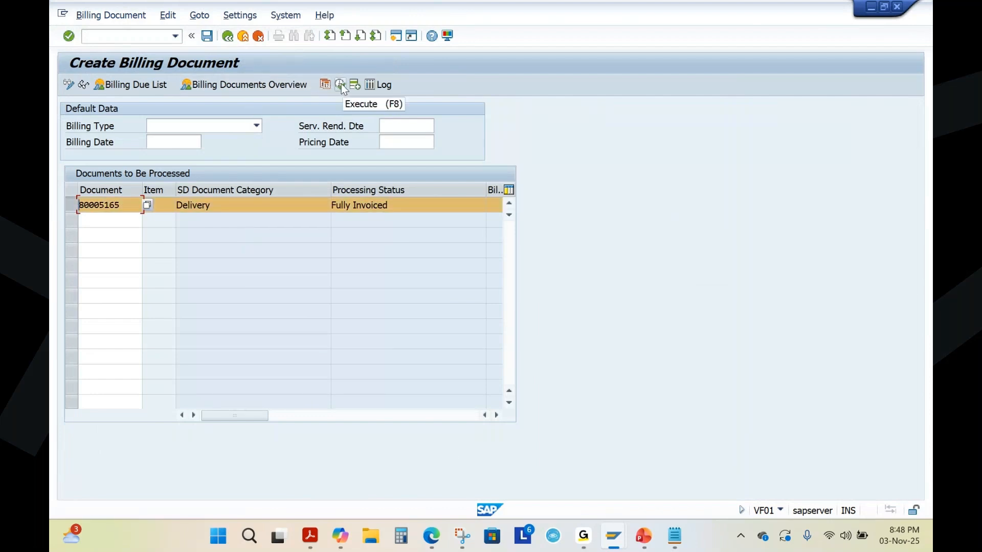
click(69, 36)
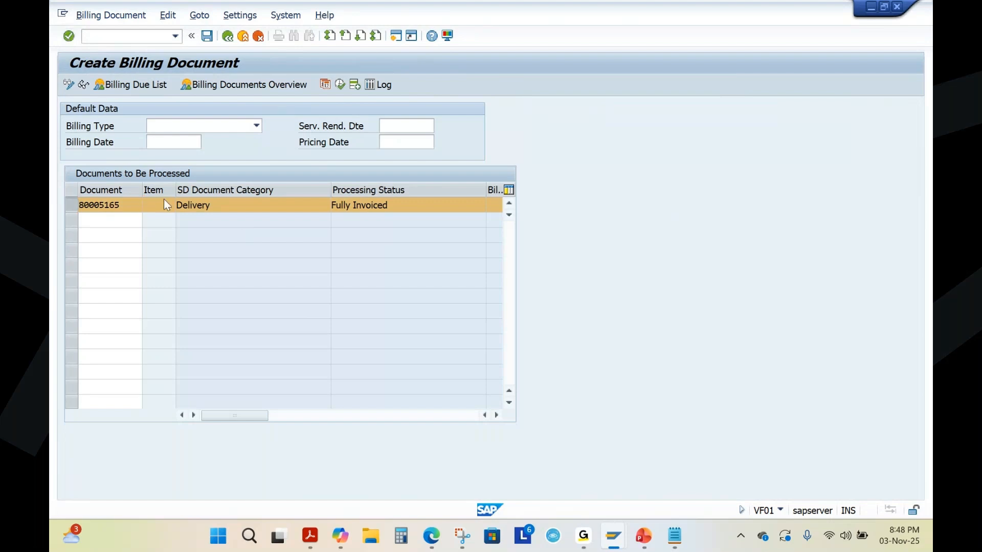
double_click(105, 205)
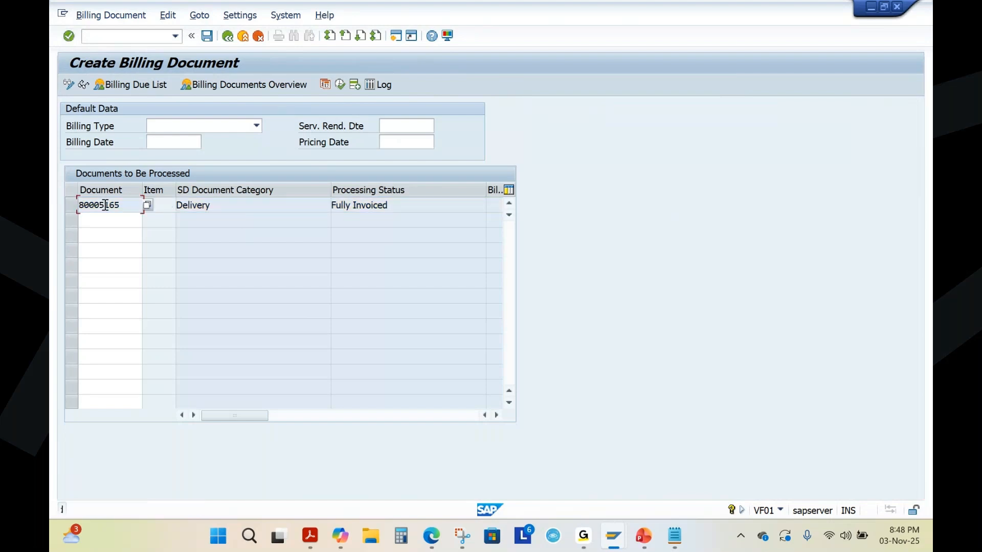
click(72, 204)
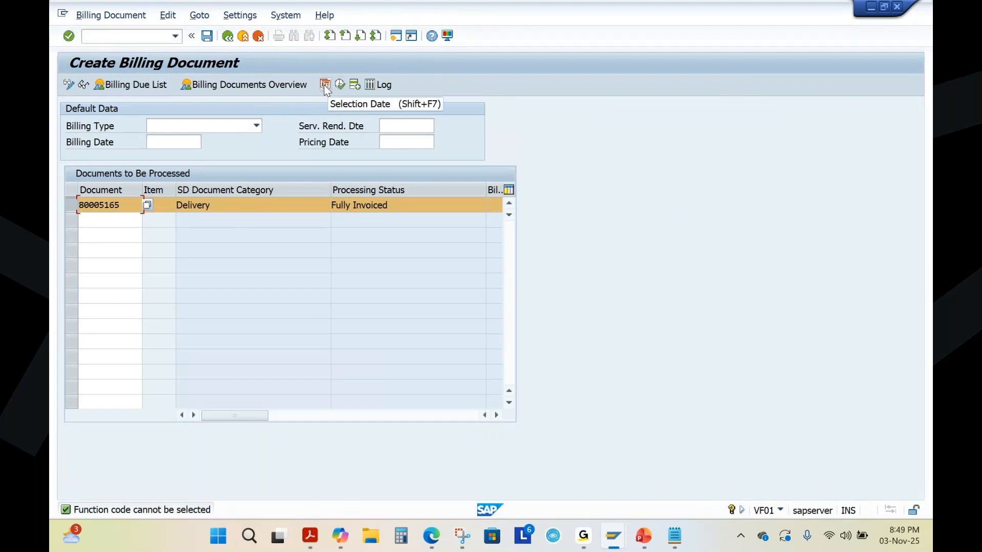
click(339, 86)
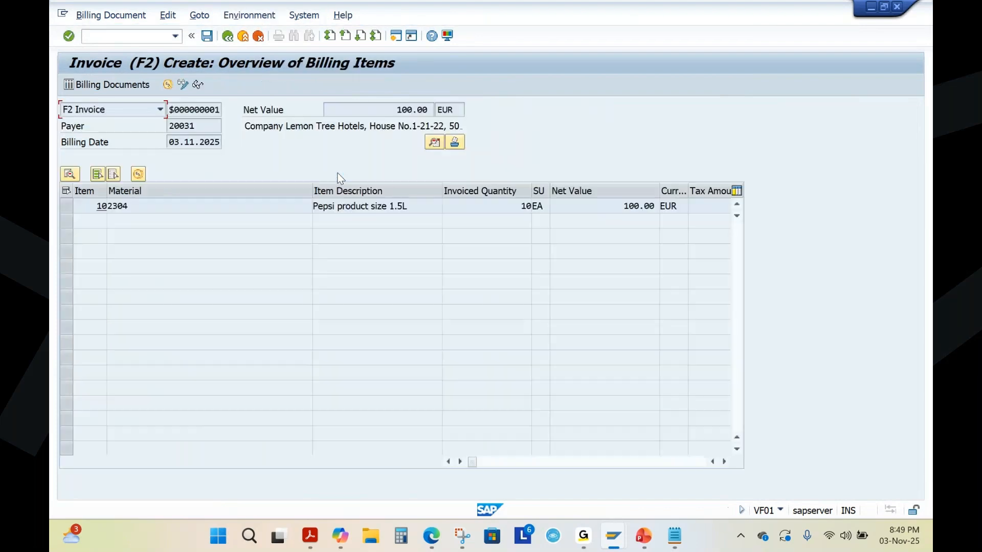
click(227, 36)
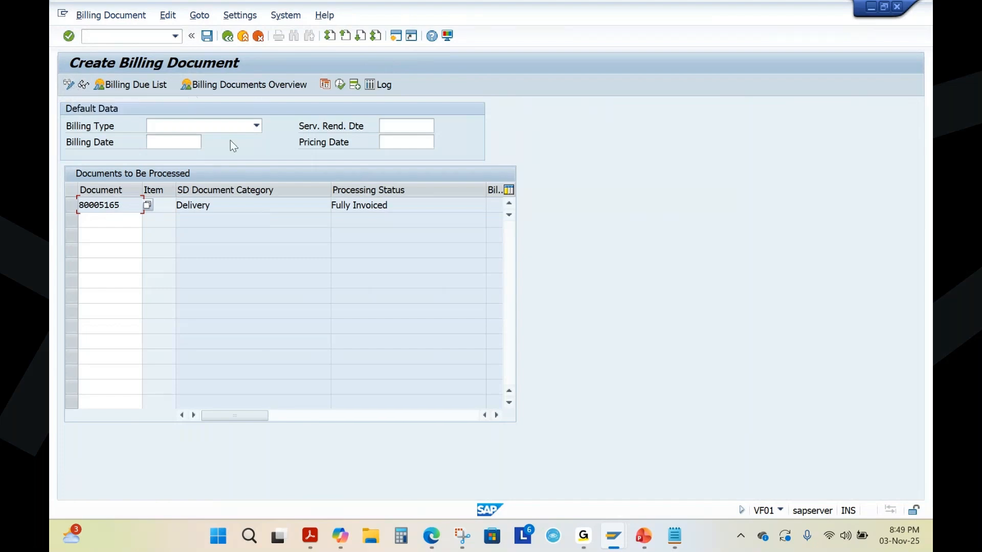
click(72, 205)
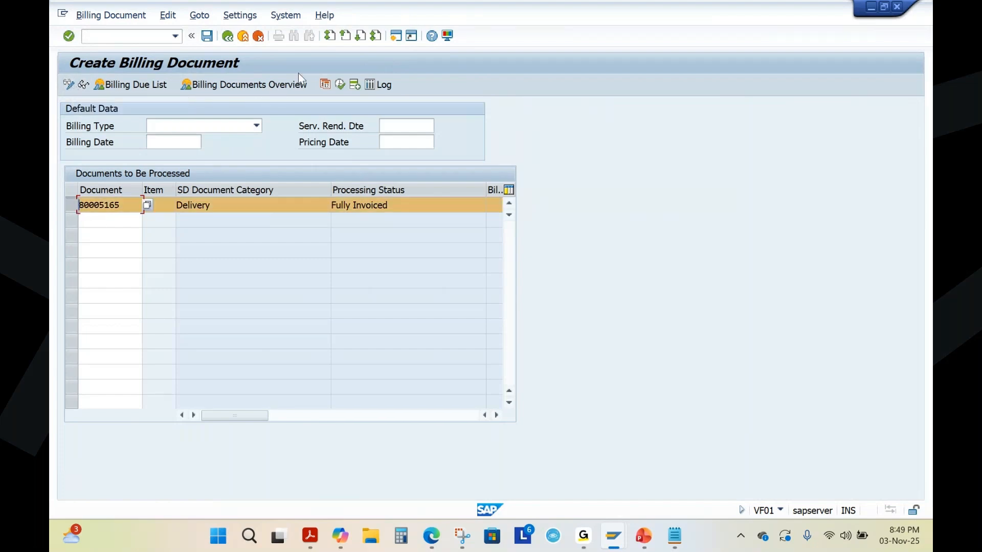
click(226, 37)
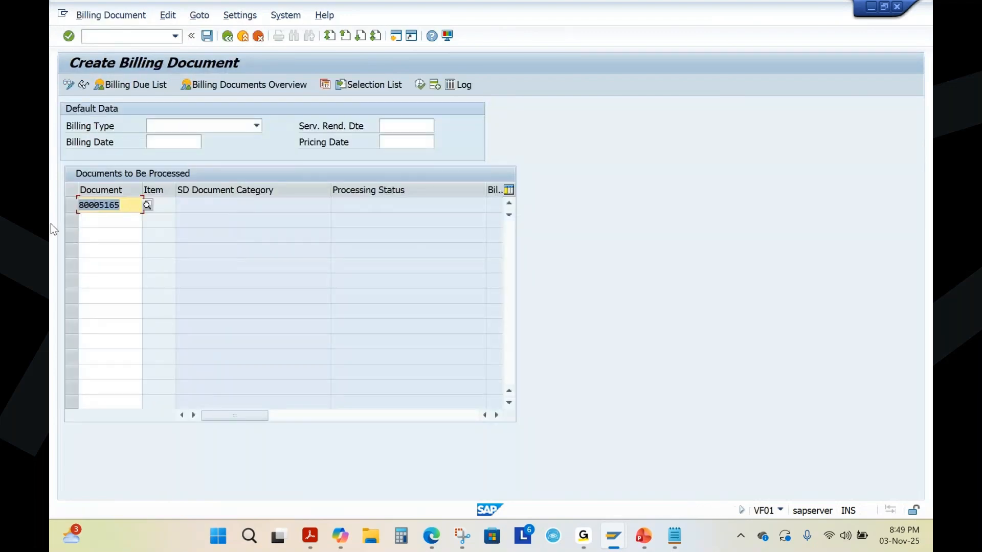
Step: Open the item selection list for the outbound delivery and set the open quantity of item 10 to 5
click(124, 205)
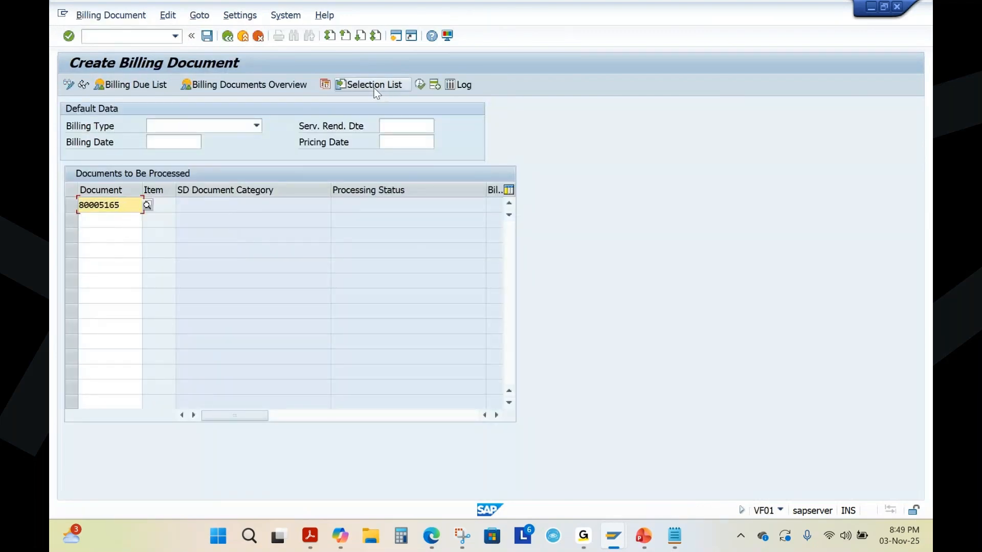
click(71, 205)
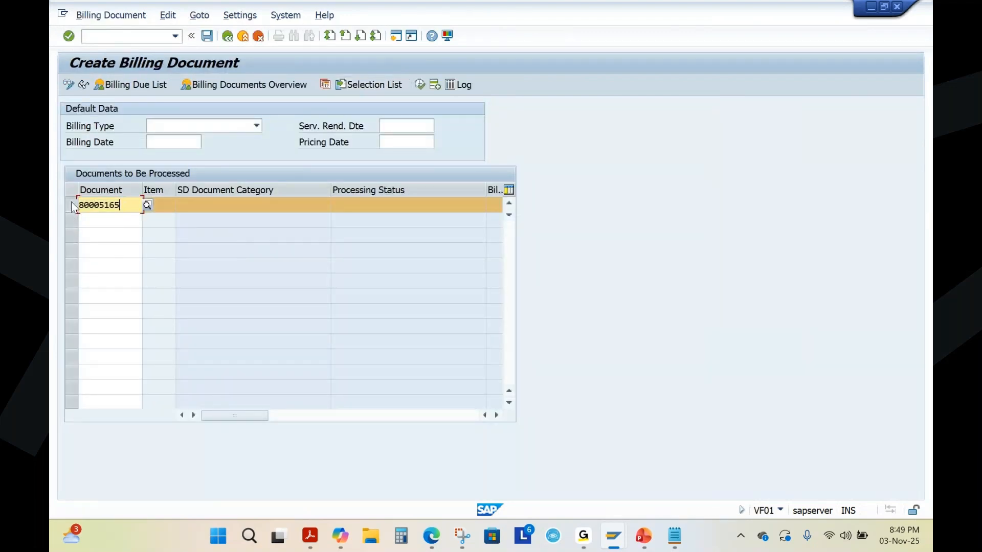
click(363, 86)
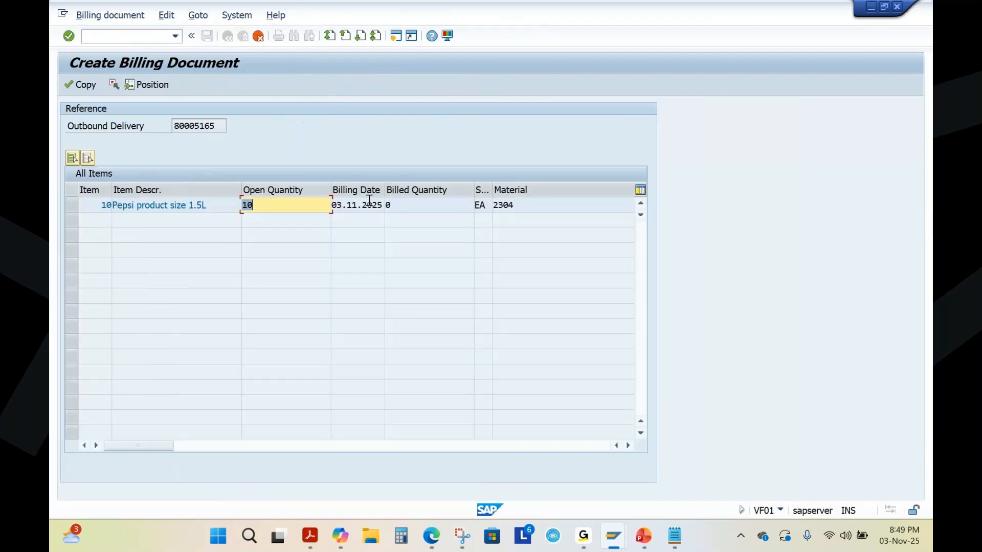
drag(272, 205, 238, 208)
text(5)
key(Return)
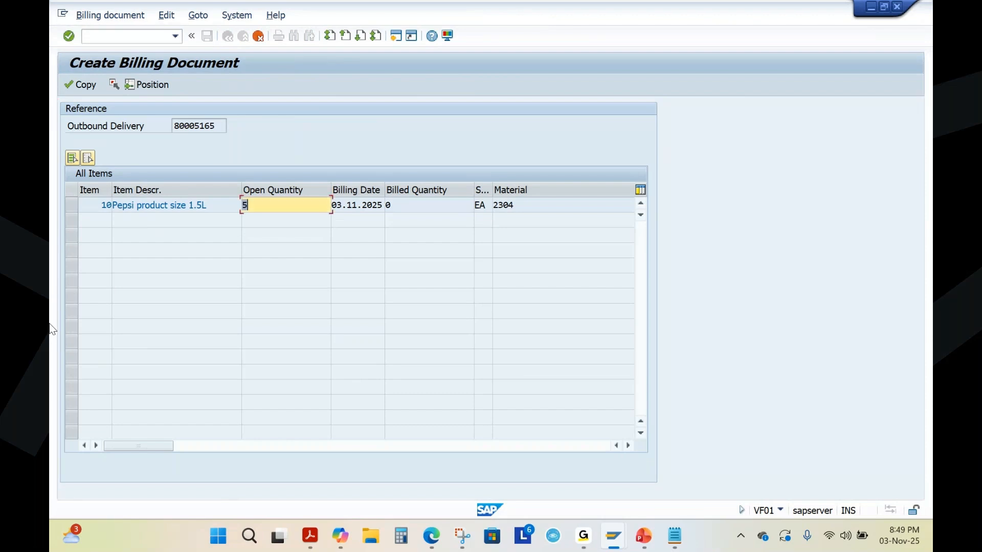